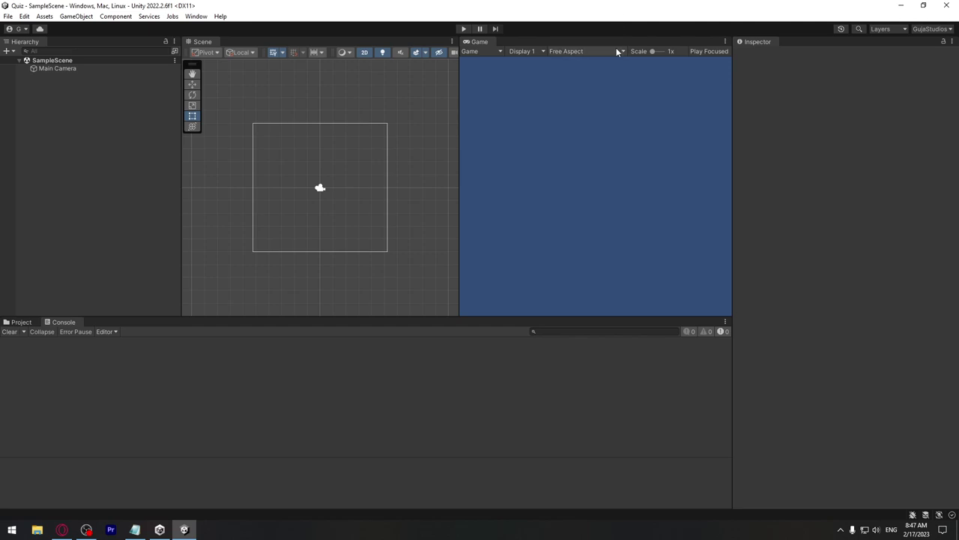
- Browse the Assets and Scenes folders and inspect the Main Camera's orthographic, solid-color settings
click(22, 322)
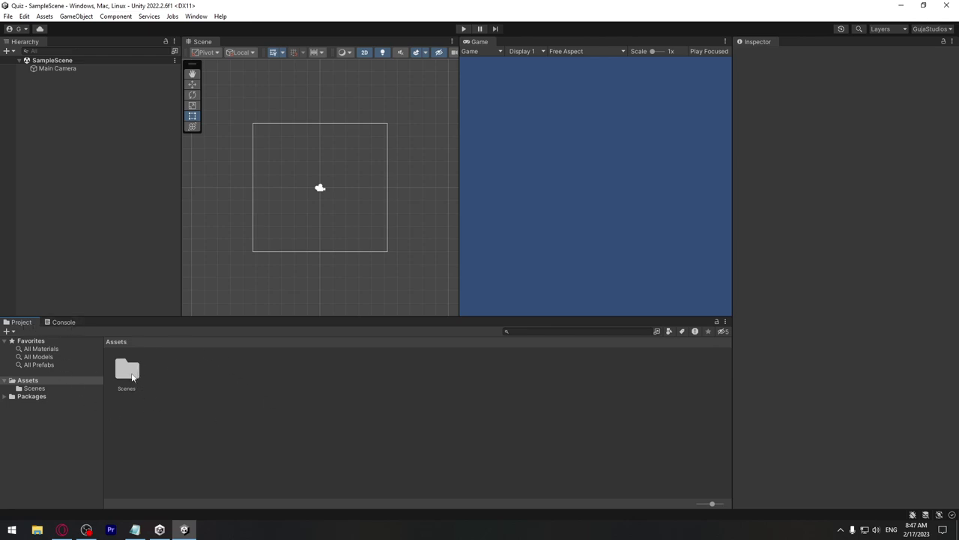
double_click(129, 375)
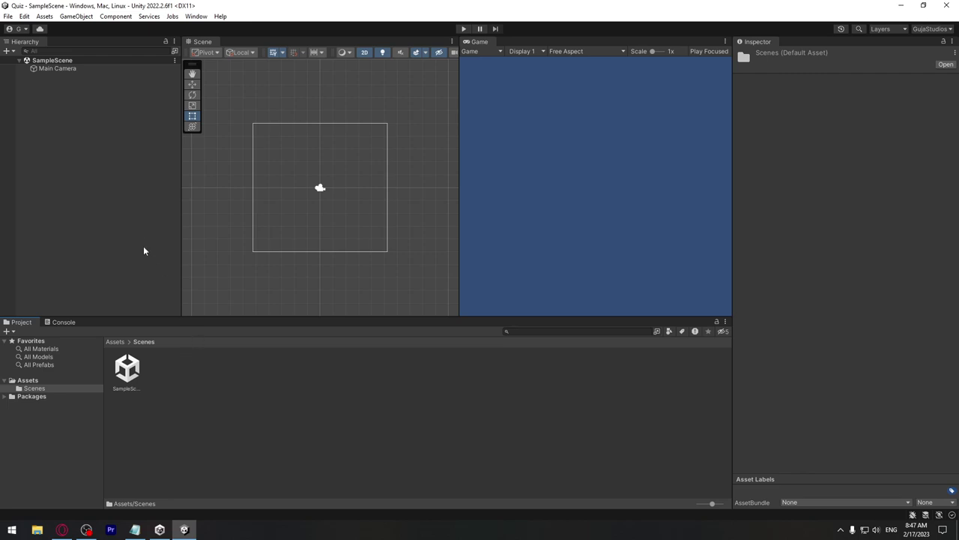
click(54, 69)
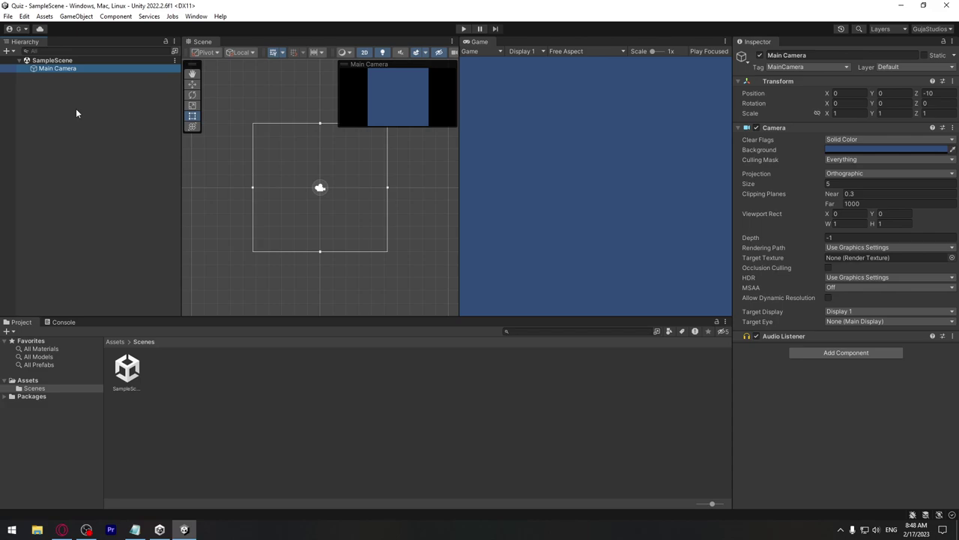
- Create a new folder inside the Assets folder
click(117, 342)
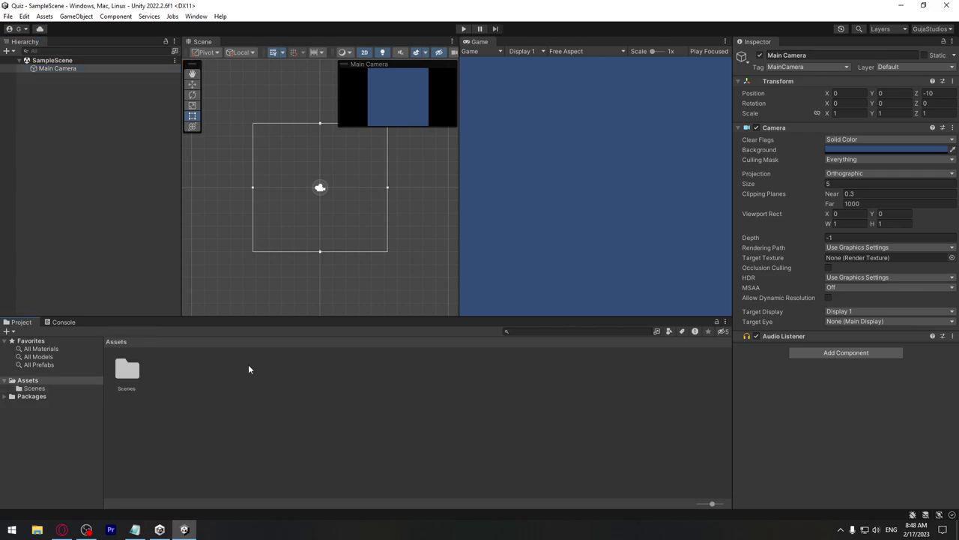
right_click(212, 397)
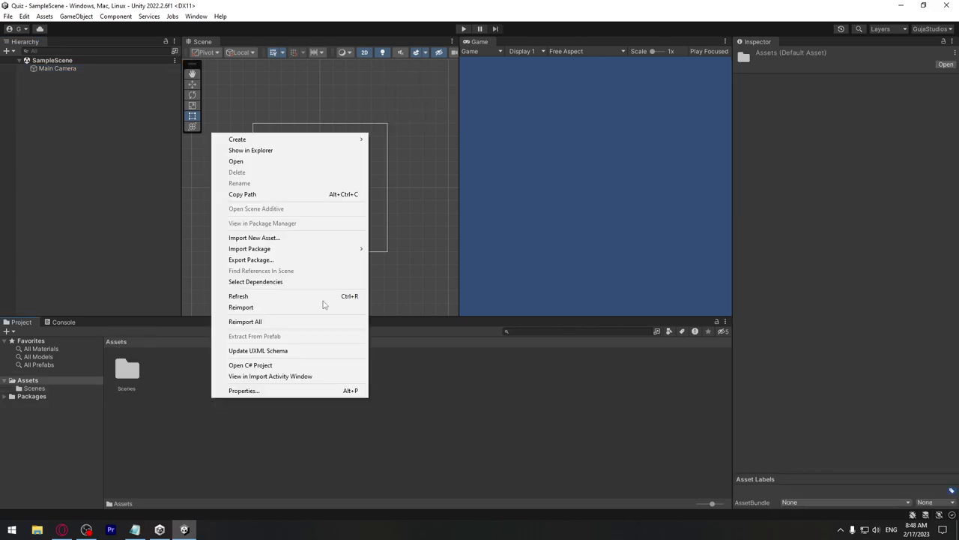
mouse_move(324, 141)
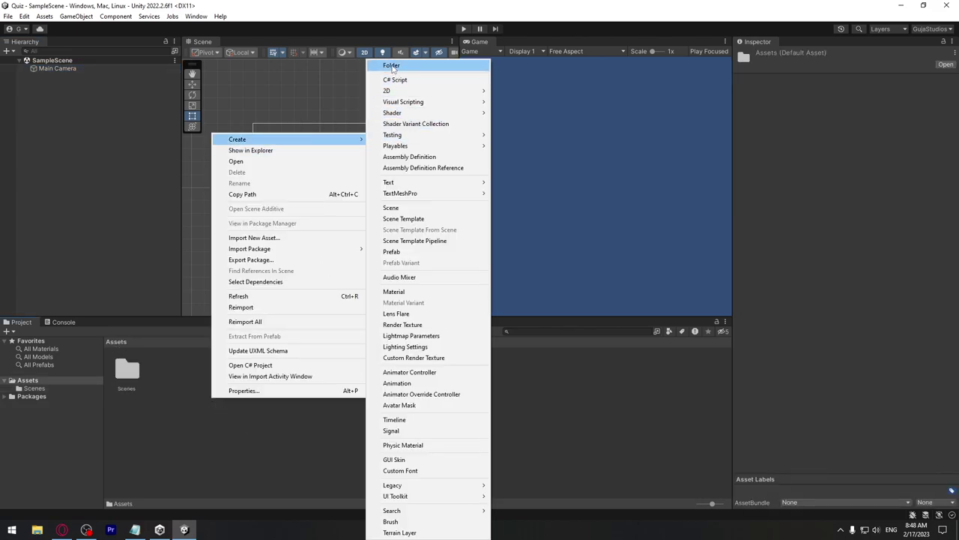
click(391, 65)
right_click(232, 394)
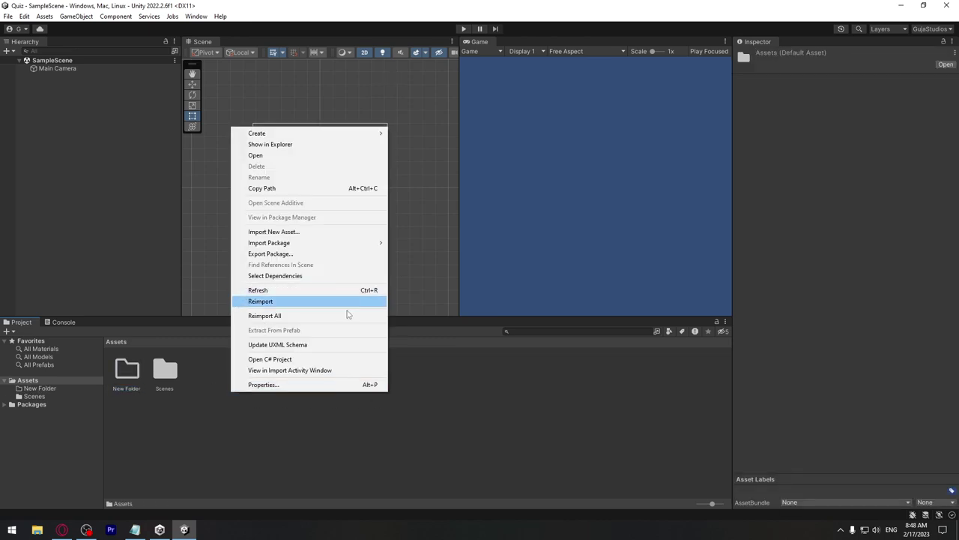
mouse_move(290, 135)
click(247, 414)
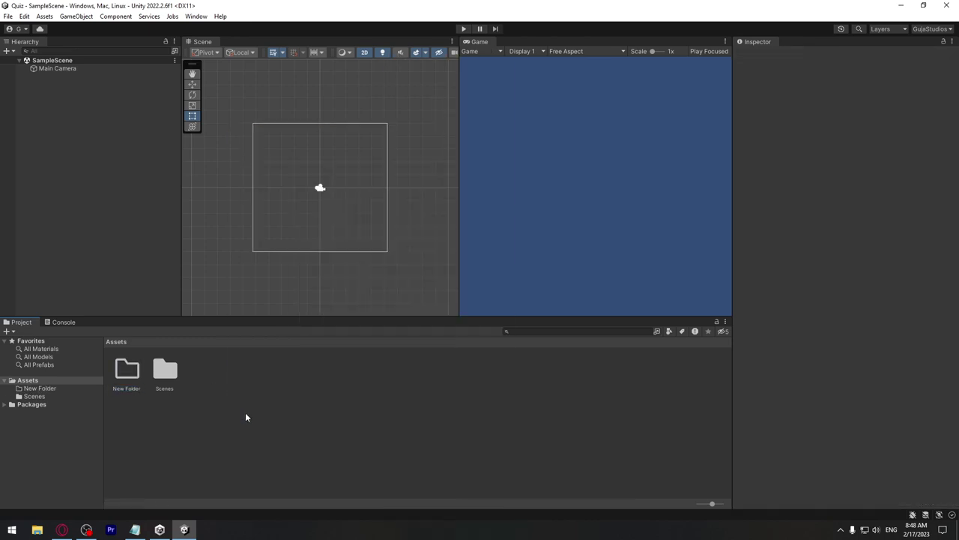
- Rename the new folder to Scripts and open it
click(132, 378)
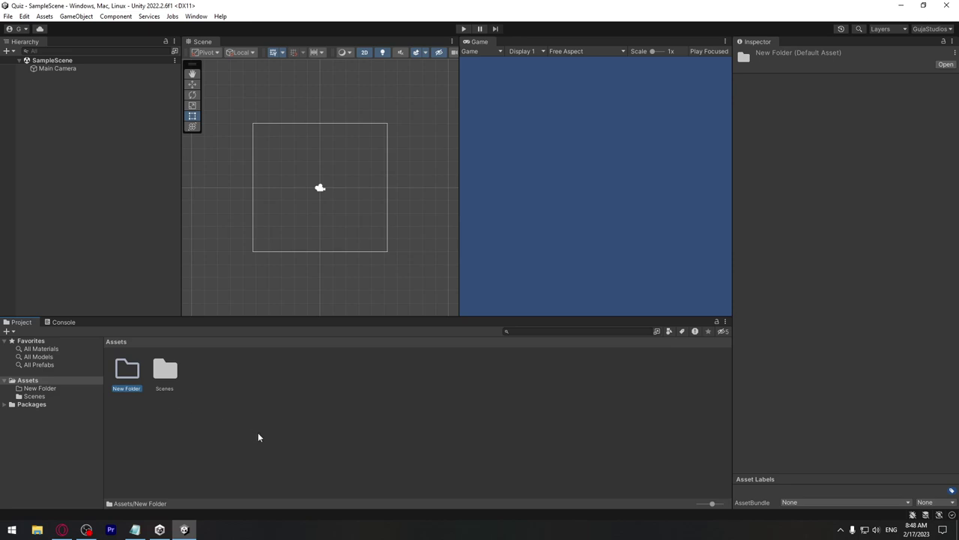
key(F2)
text(Scripts)
key(Return)
key(Return)
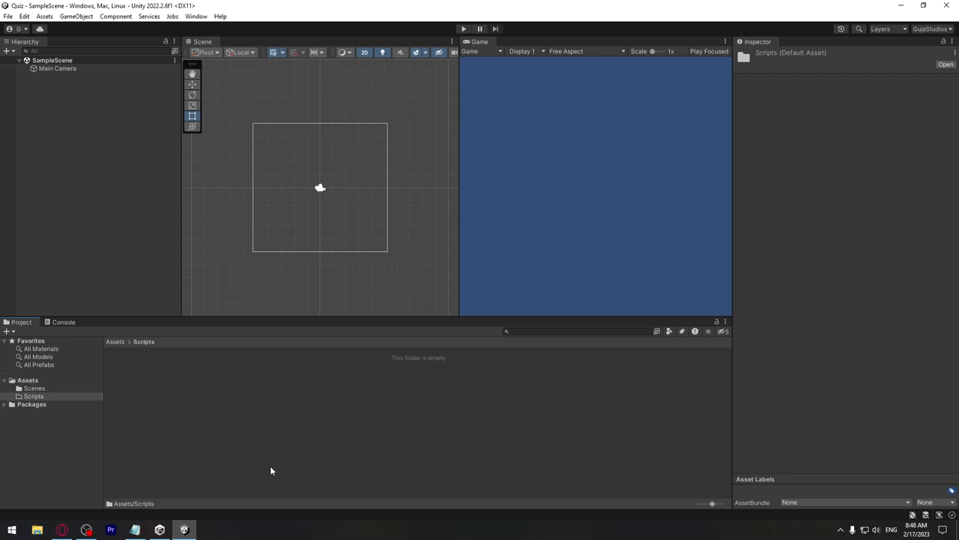
- Add a C# script to the Scripts folder and name it Main
right_click(233, 422)
mouse_move(355, 166)
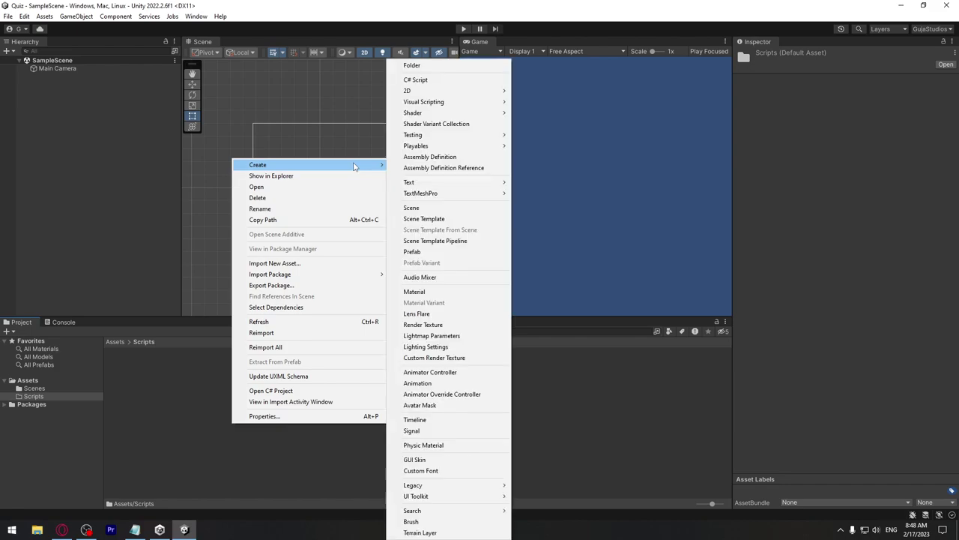
click(420, 79)
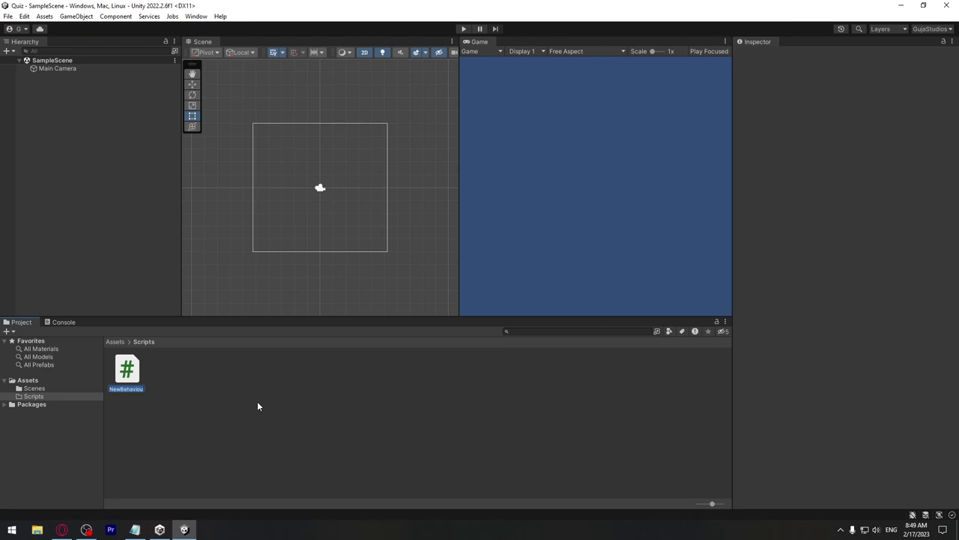
text(Main)
key(Return)
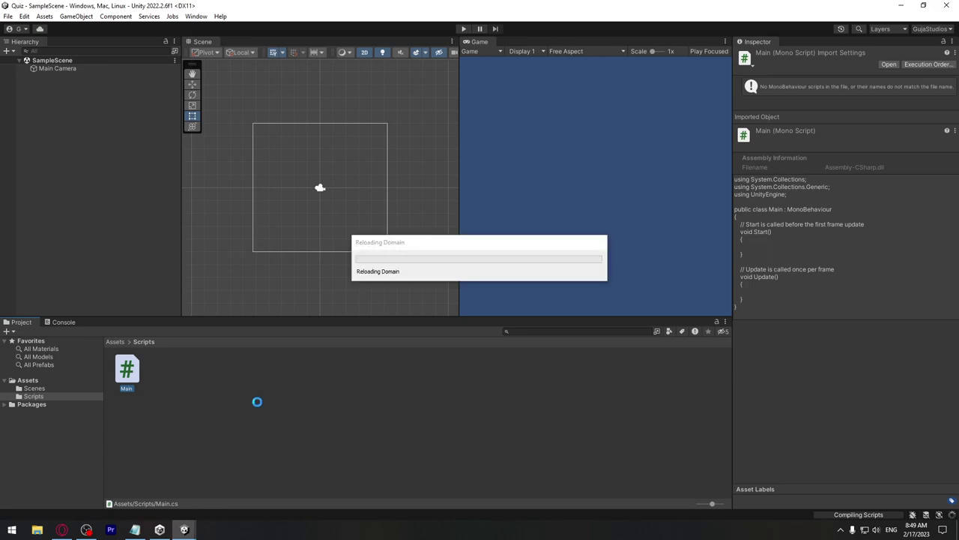
- Open Main.cs in Visual Studio, close the update notice, and place the caret in Start
double_click(135, 376)
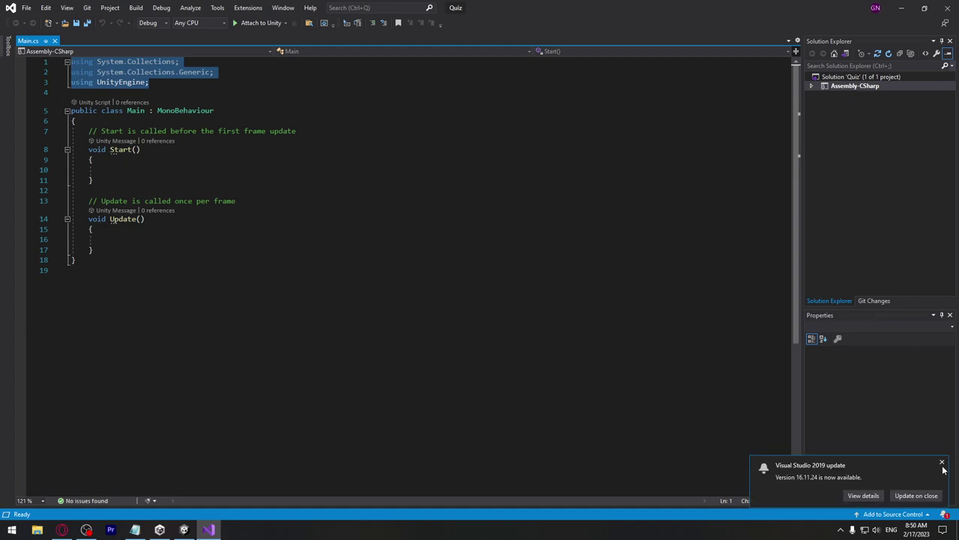
click(942, 461)
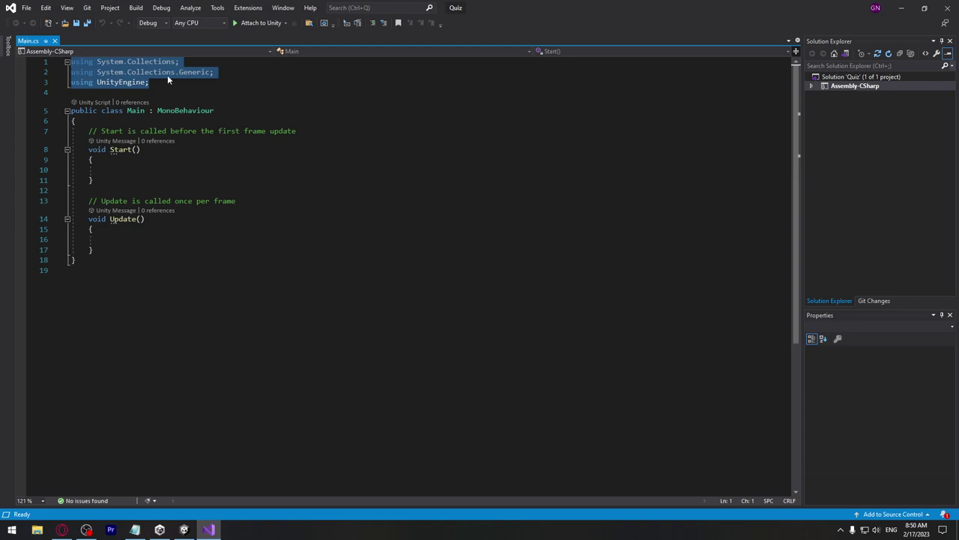
drag(94, 249, 88, 149)
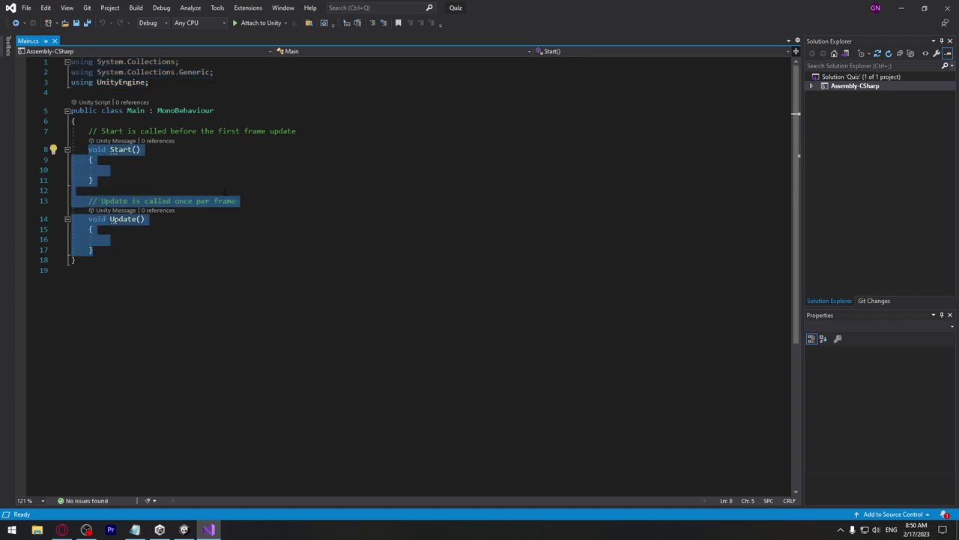
click(156, 168)
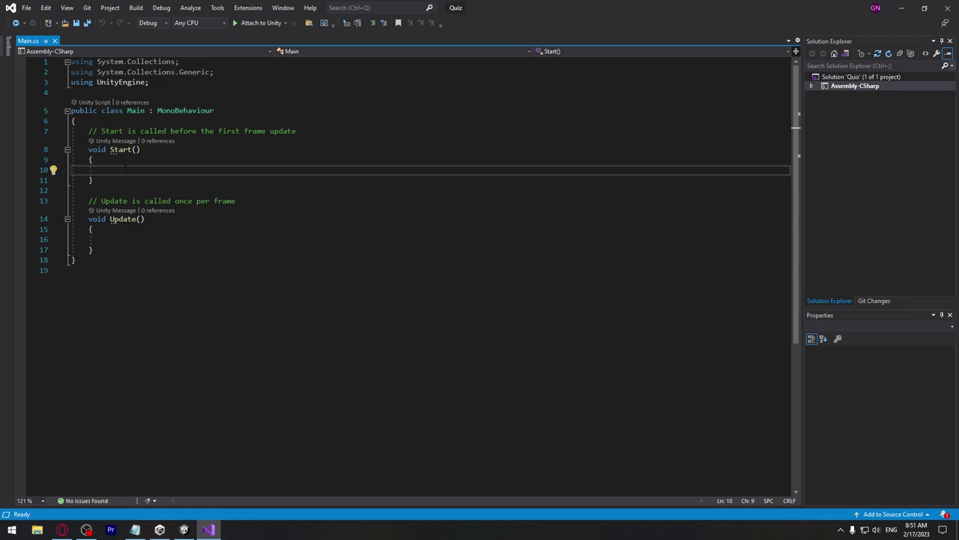
- Write Debug.Log("test code"); inside the Start method and save Main.cs
click(126, 238)
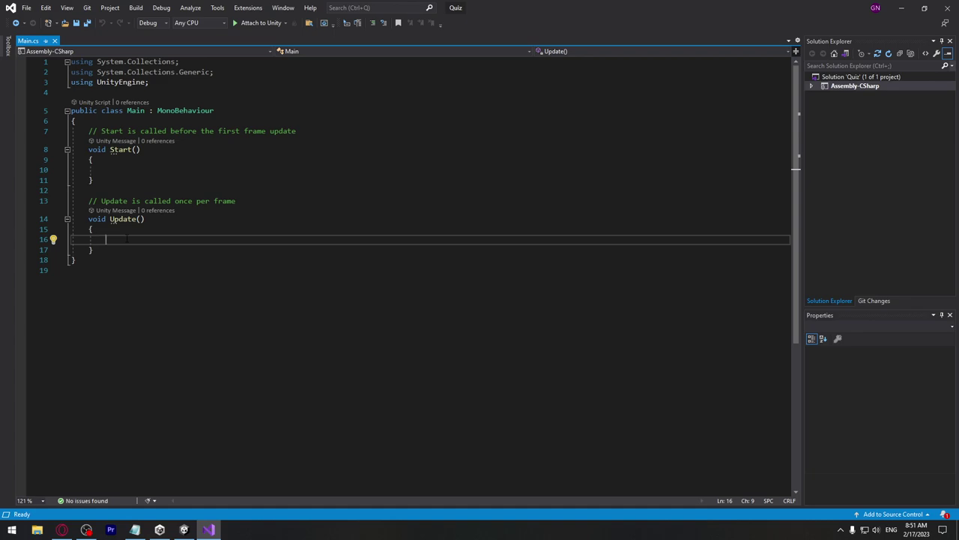
click(112, 169)
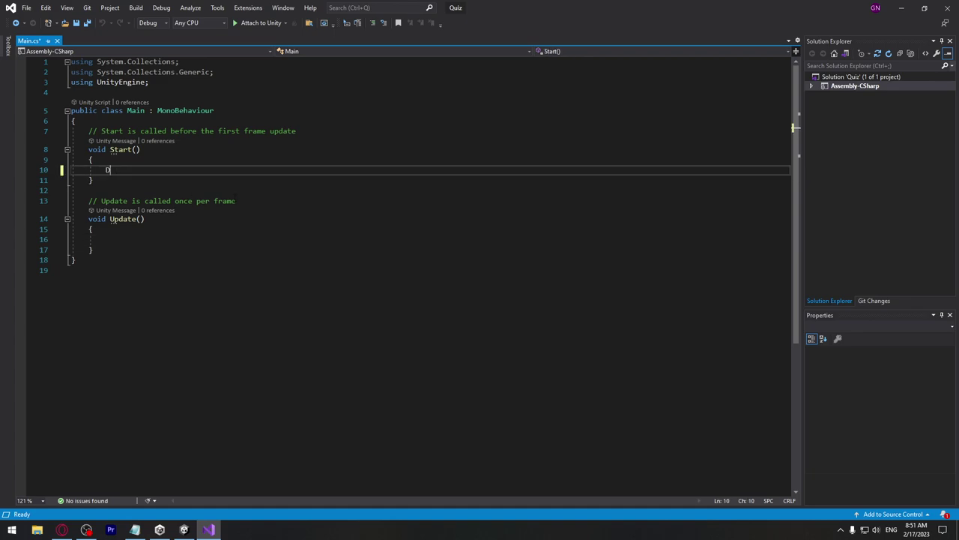
text(Debug.log)
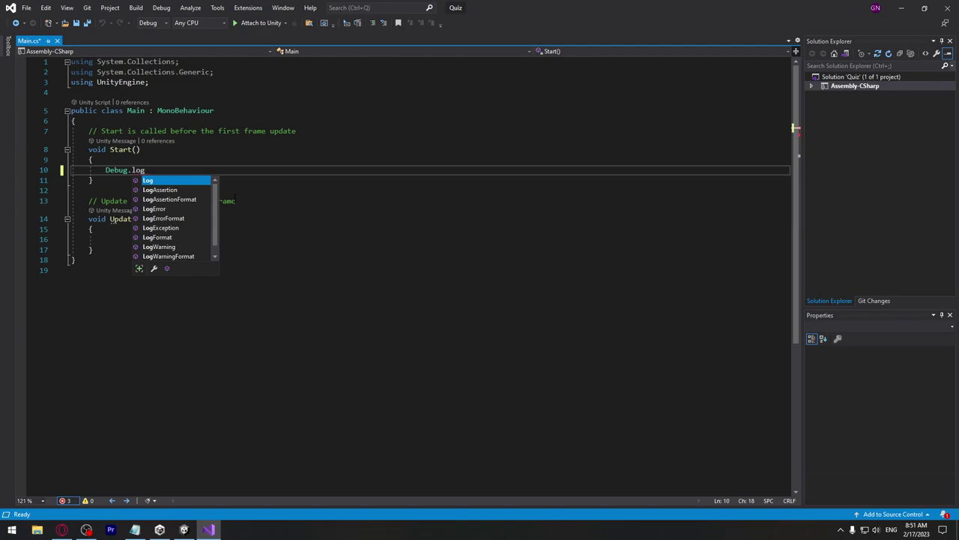
text((")
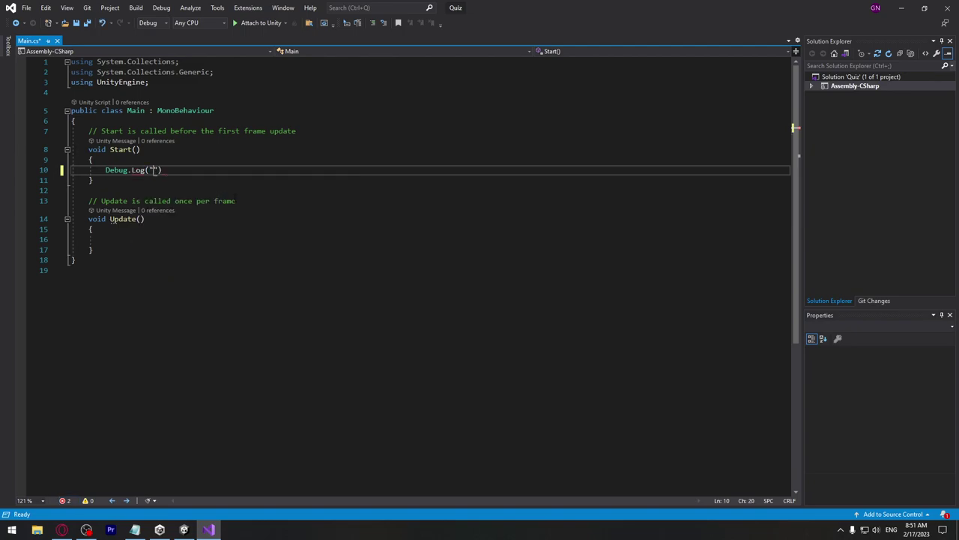
text(test)
text( code)
key(End)
text(;)
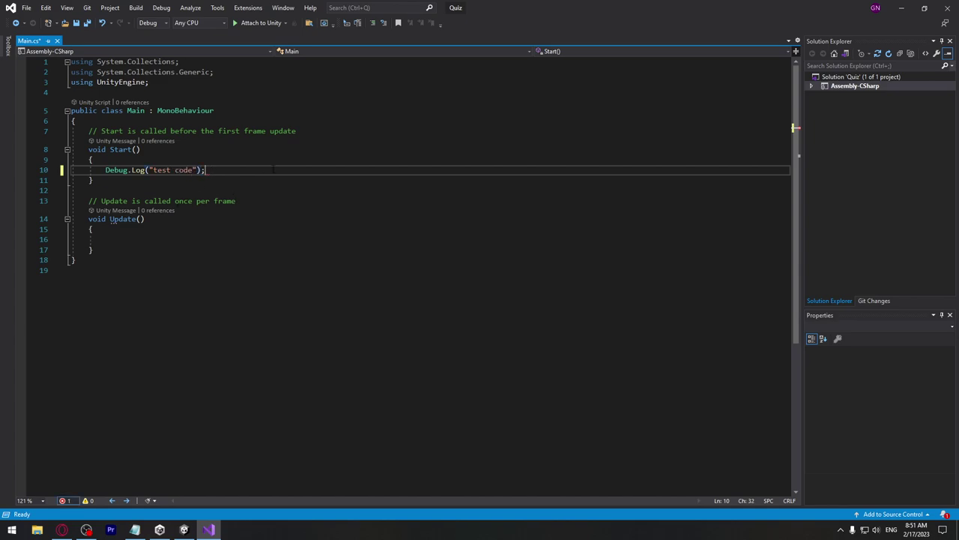
key(shift+Home)
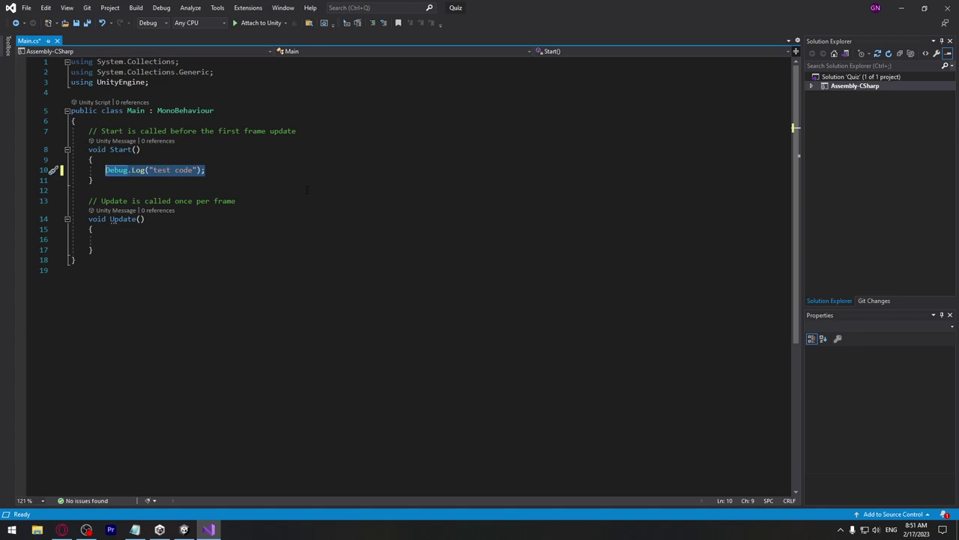
drag(220, 172, 106, 170)
key(ctrl+s)
- Run the scene in Play mode and check the Console output
click(184, 529)
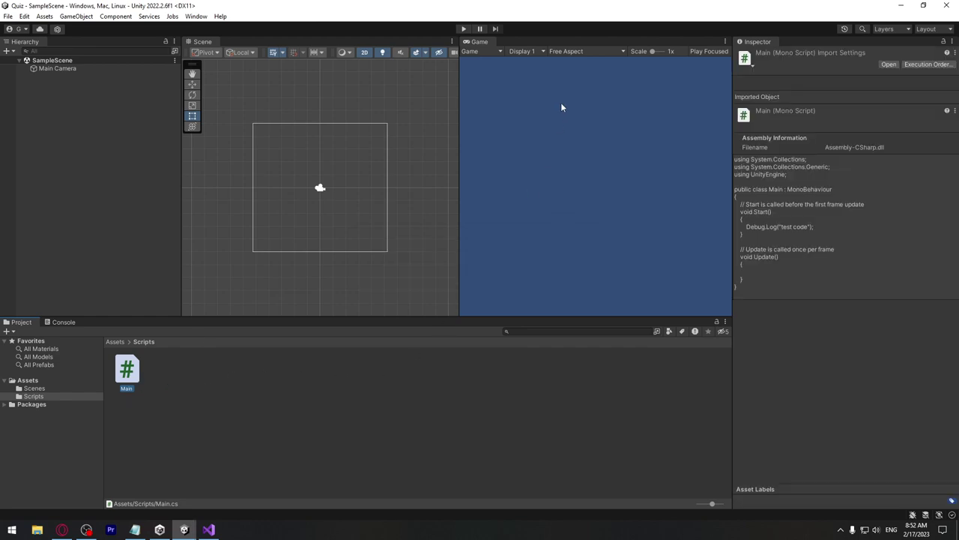
click(463, 28)
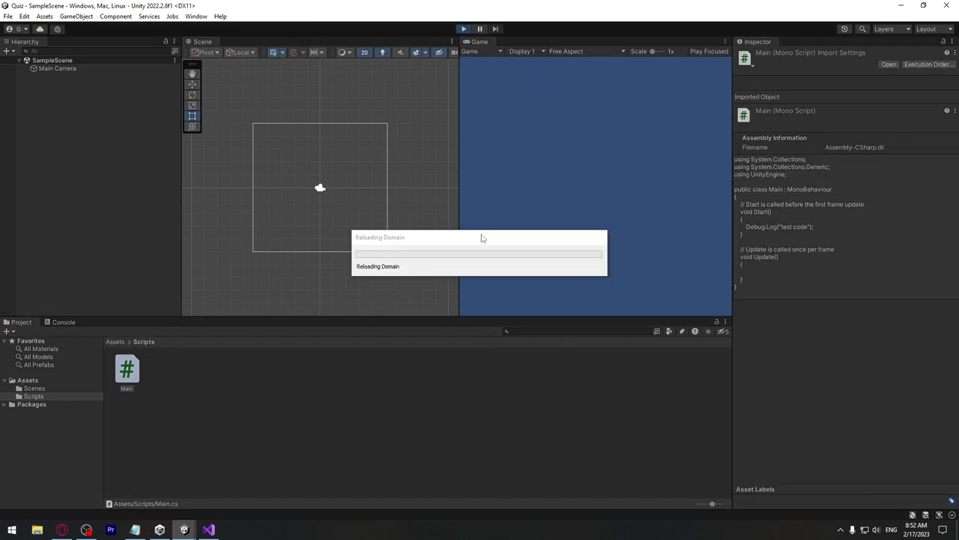
click(66, 322)
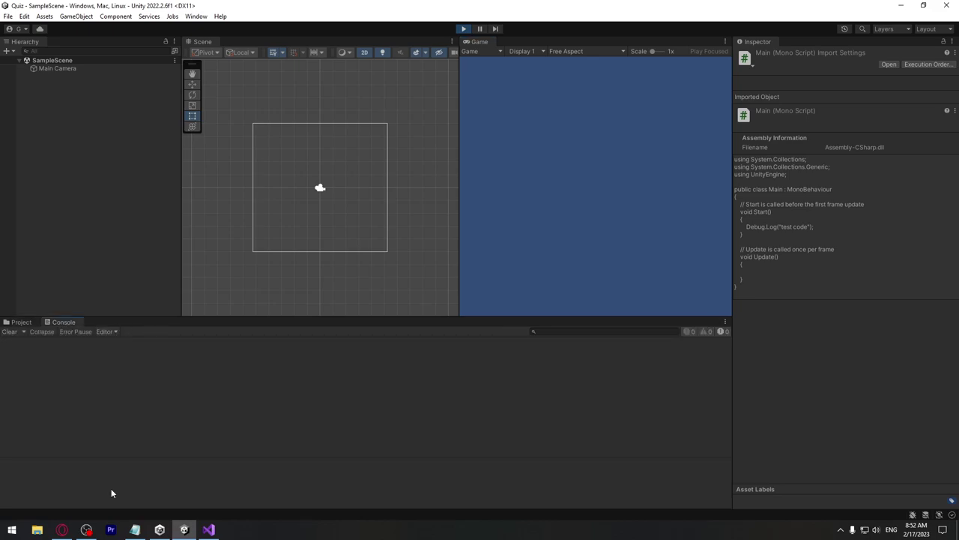
- Exit Play mode and select Main Camera to view its Transform, Camera and Audio Listener
click(18, 323)
key(ctrl+p)
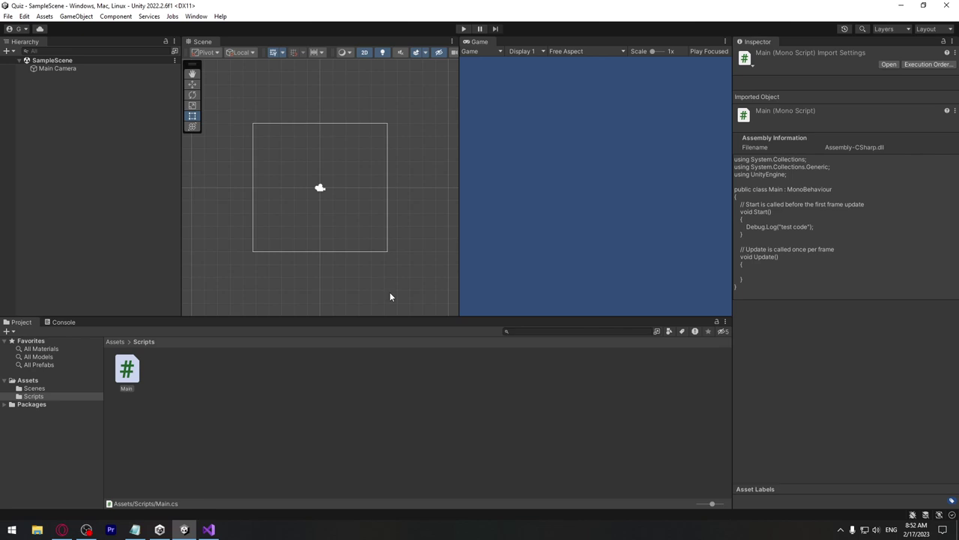
click(63, 93)
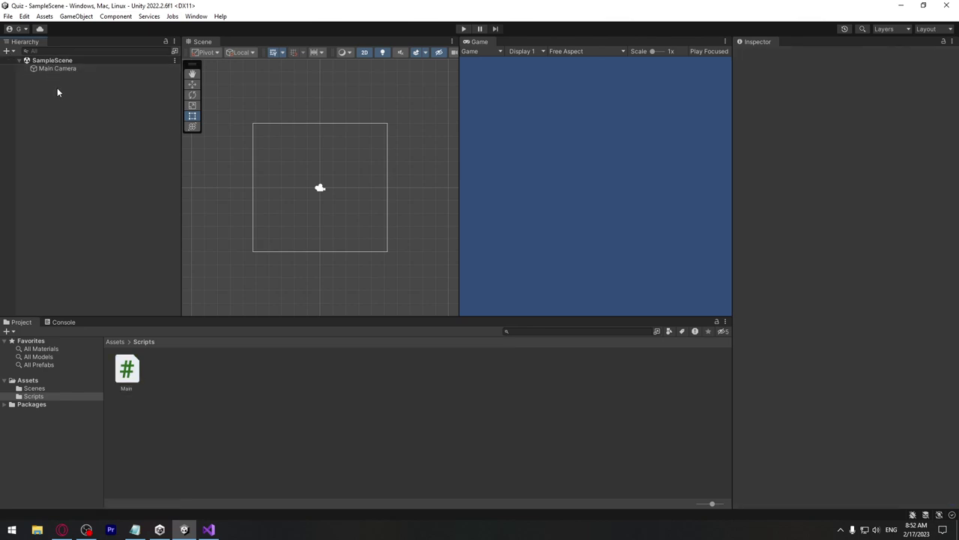
click(66, 68)
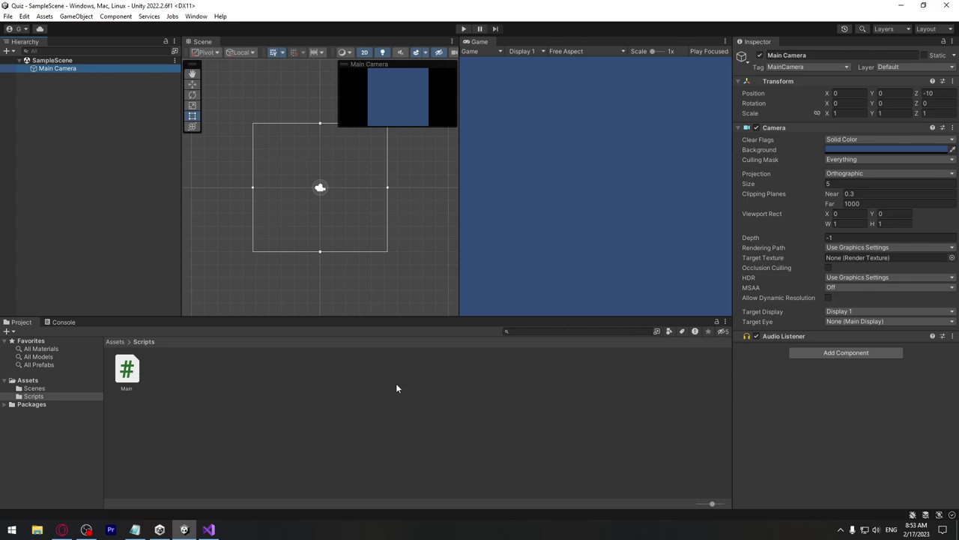
- Drag the Main script onto the Main Camera's components
mouse_move(128, 367)
mouse_down()
mouse_move(98, 69)
mouse_move(81, 68)
mouse_move(92, 176)
mouse_up()
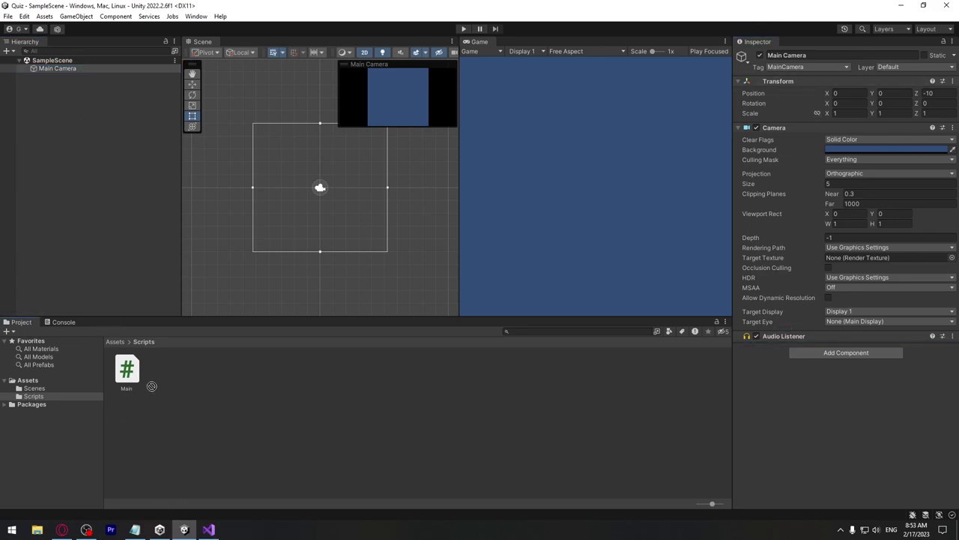
click(81, 88)
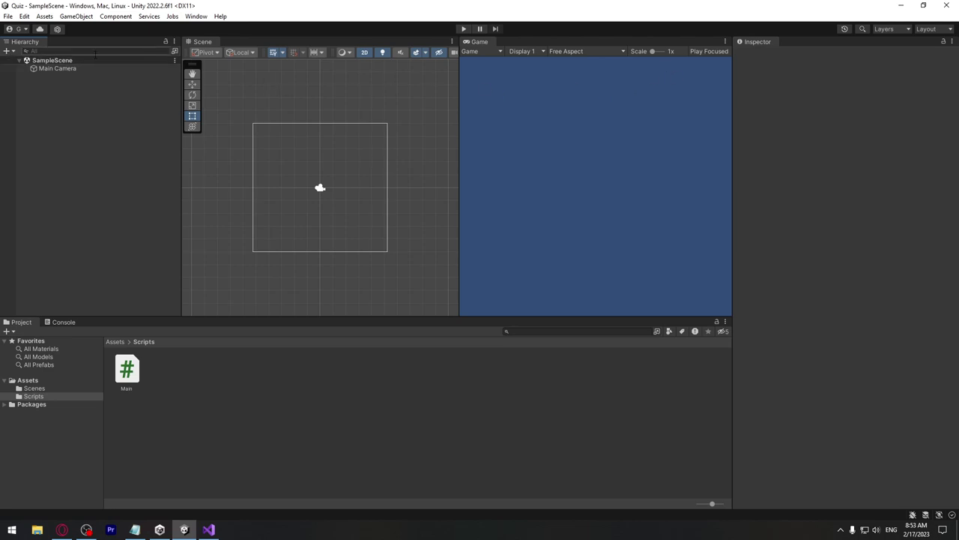
click(60, 68)
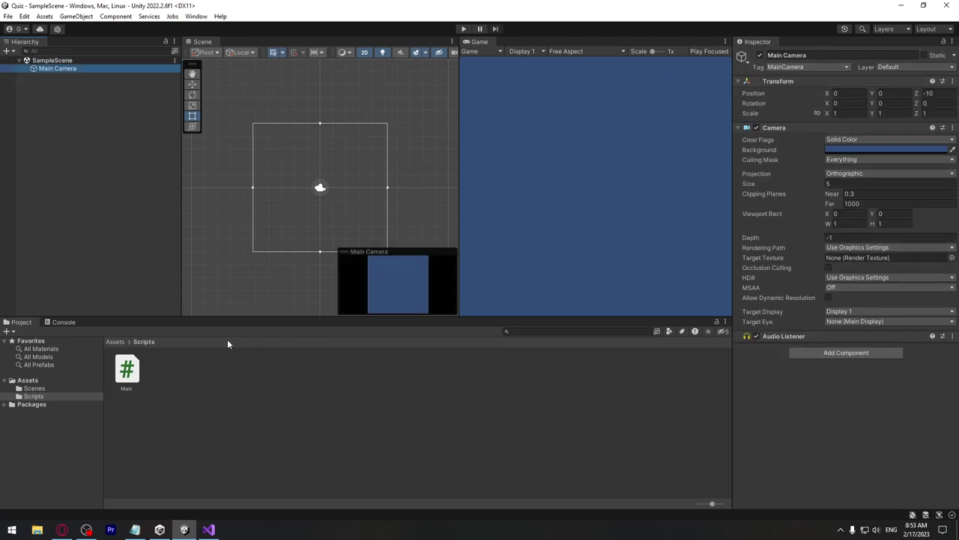
drag(127, 369, 875, 378)
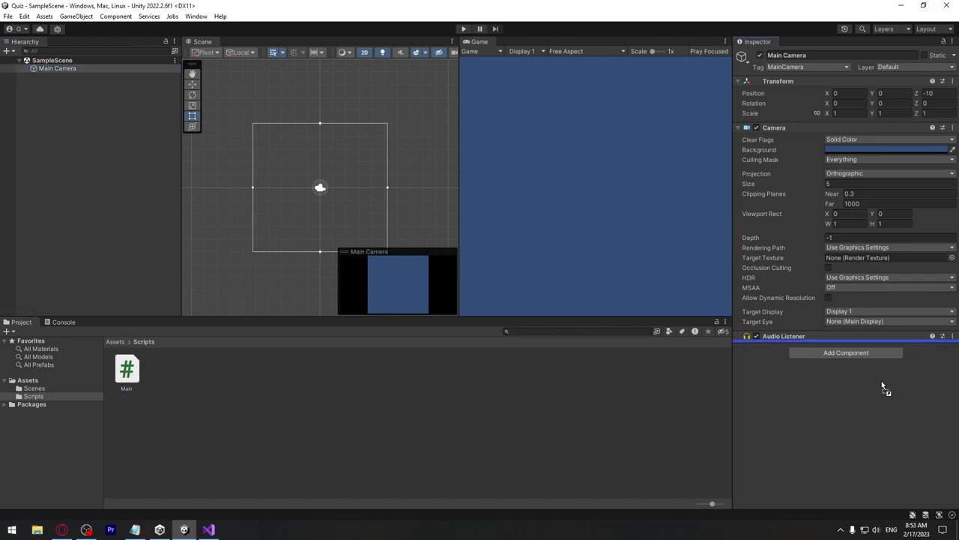
drag(881, 381, 878, 384)
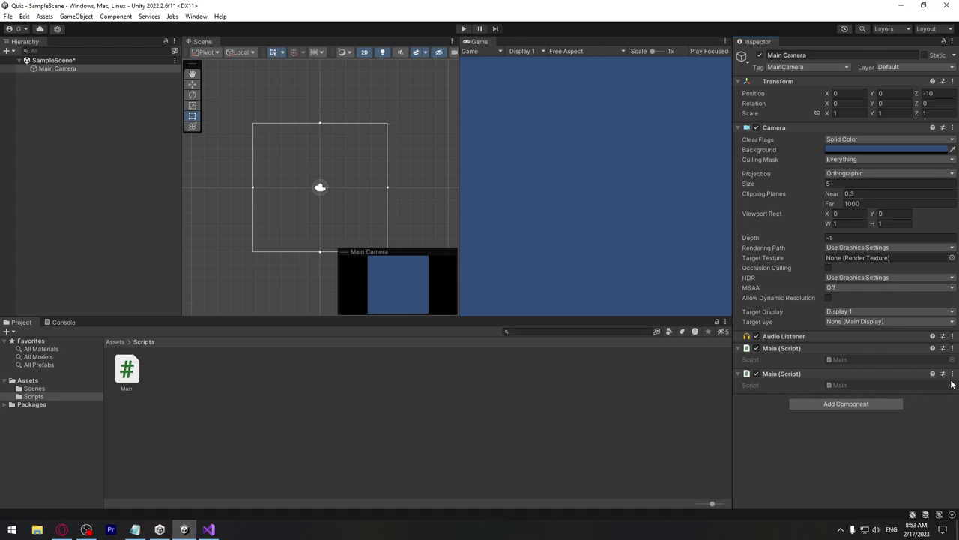
- Remove the duplicate Main (Script) component and run the scene
click(953, 373)
click(902, 398)
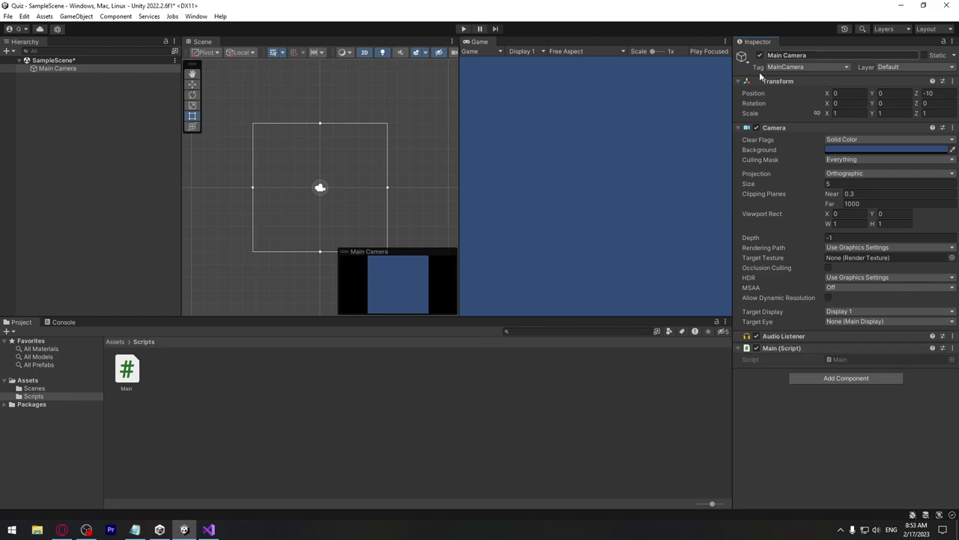
click(462, 28)
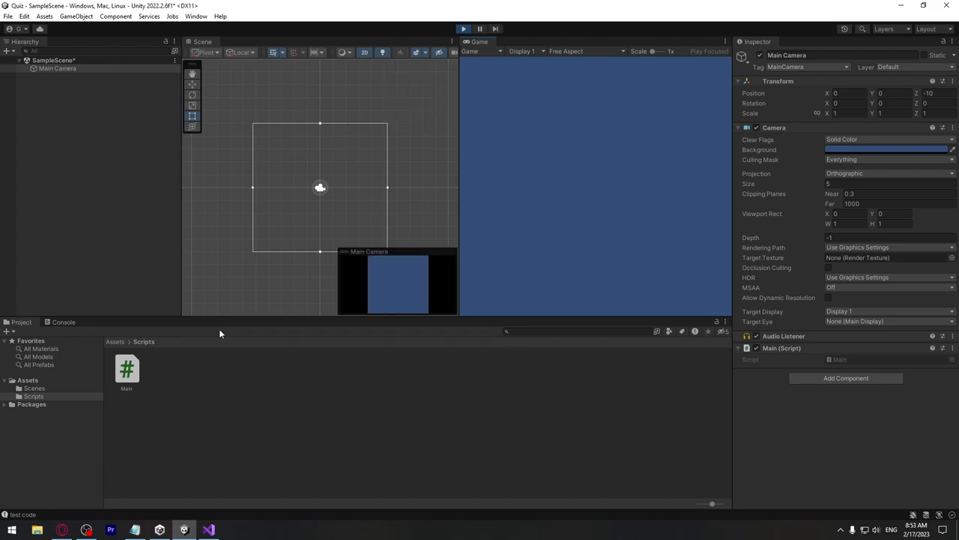
- View the 'test code' log entry's stack trace in the Console, then stop Play mode
click(66, 322)
click(75, 348)
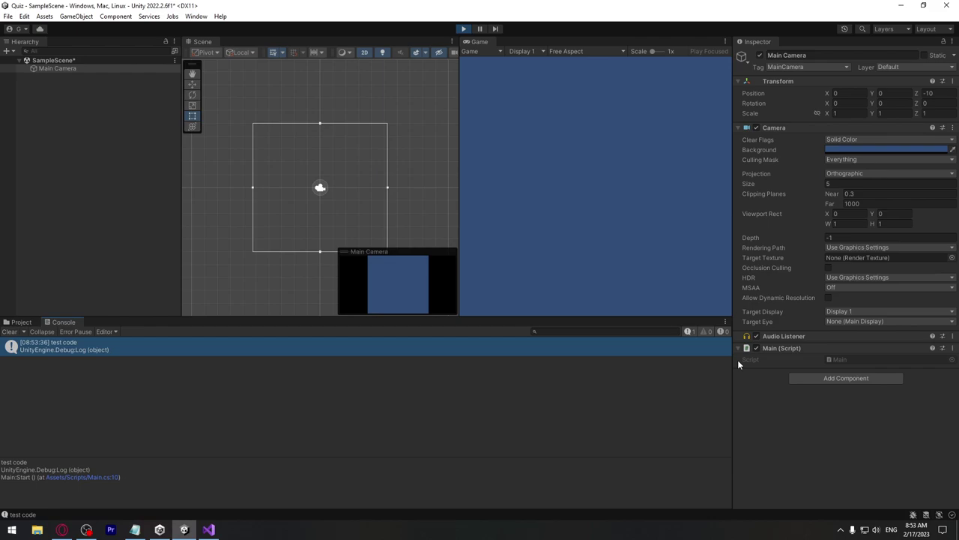
click(22, 322)
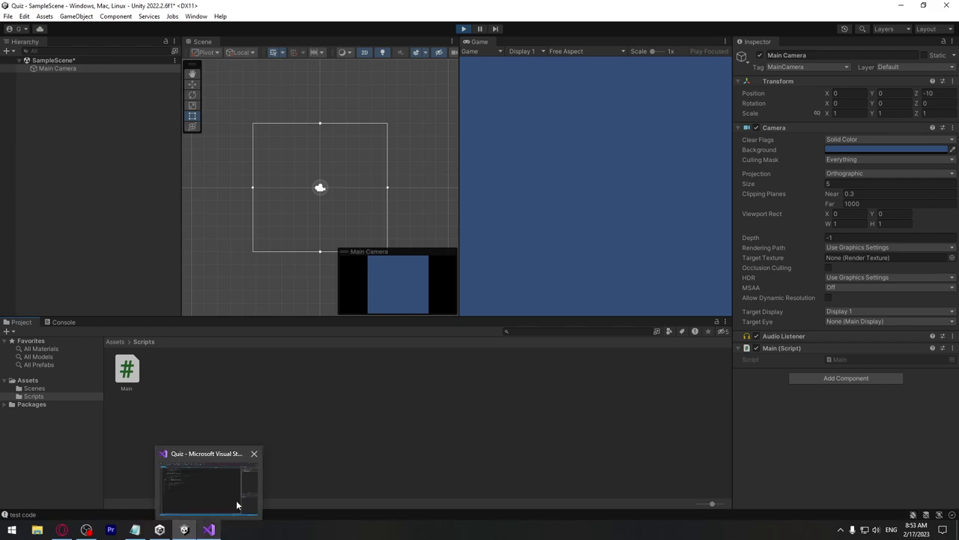
click(463, 32)
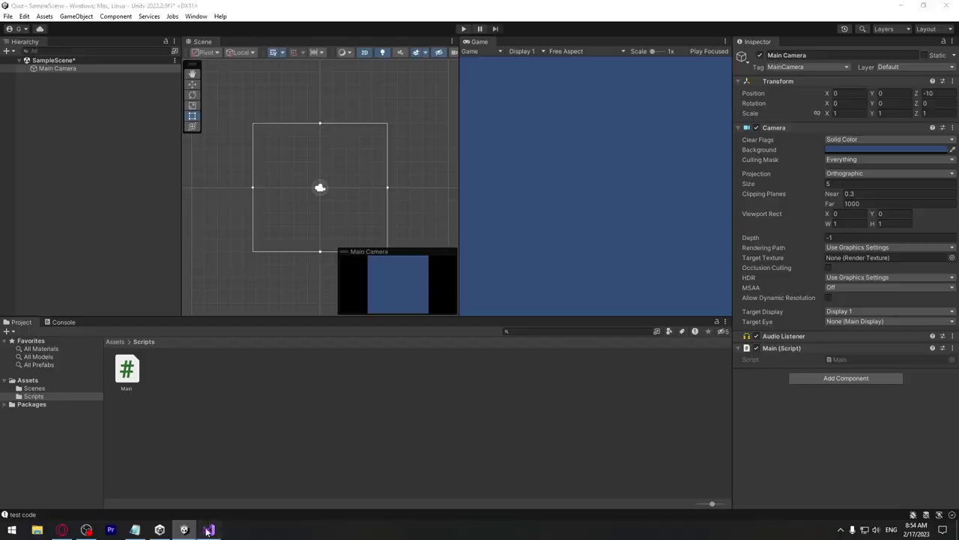
- Move Debug.Log("test code") from Start() into Update(), then run the scene in Unity
double_click(22, 514)
key(ctrl+c)
click(205, 170)
drag(206, 171, 106, 170)
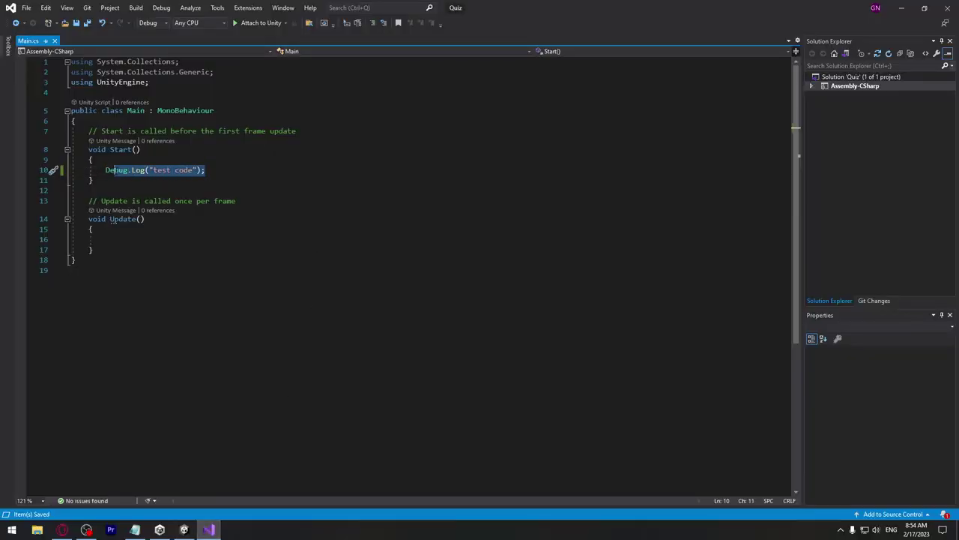
key(BackSpace)
click(118, 230)
key(Down)
key(ctrl+v)
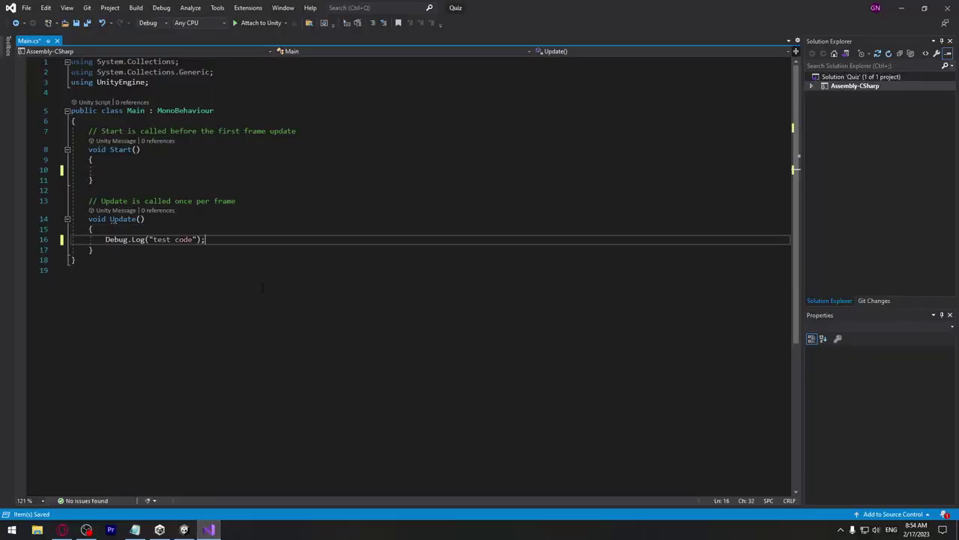
click(184, 529)
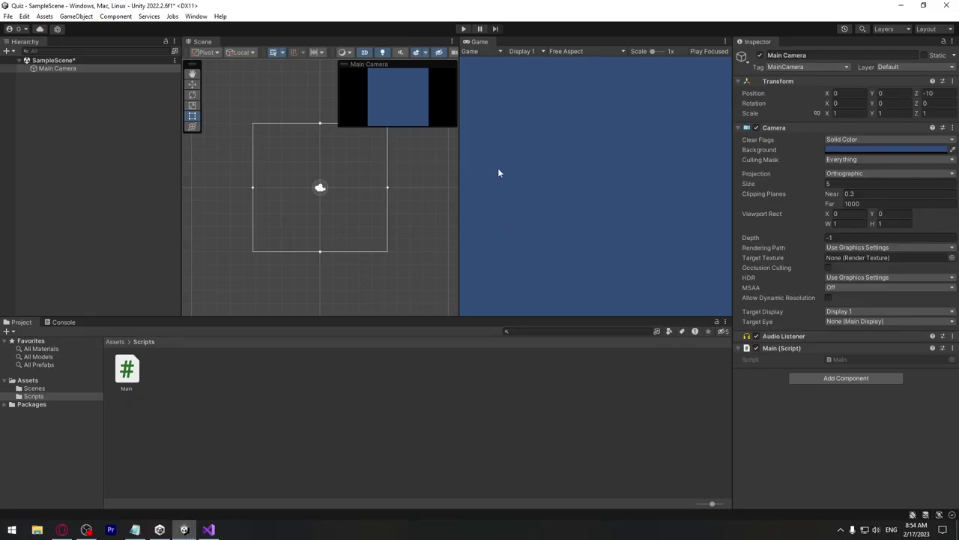
click(463, 29)
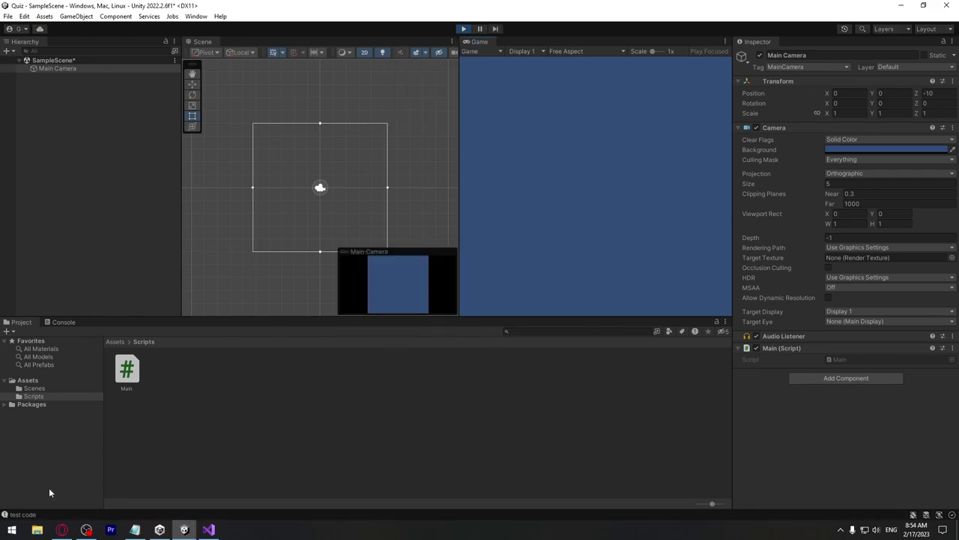
- Scroll through the 999+ repeated 'test code' Console entries, then stop Play mode
click(63, 321)
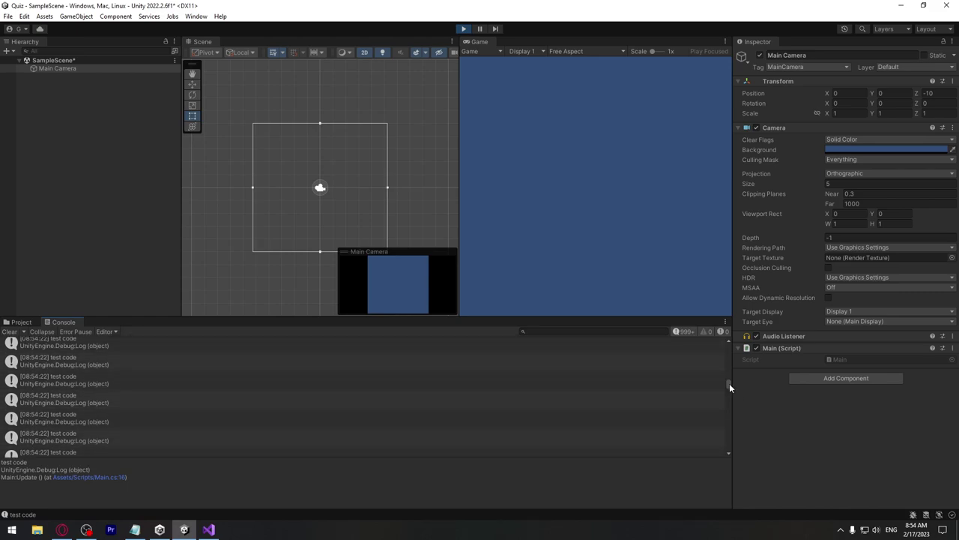
drag(729, 383, 734, 452)
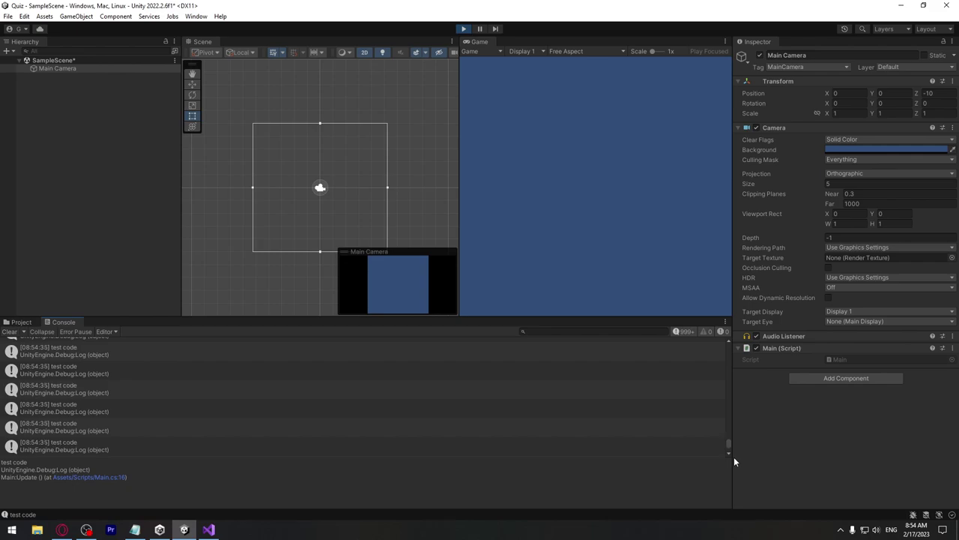
drag(725, 435, 729, 447)
click(463, 28)
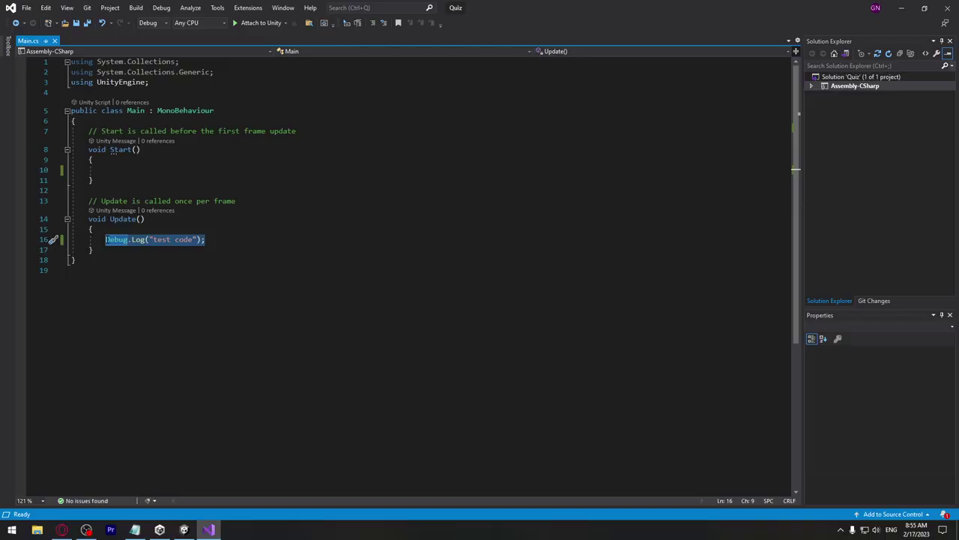
- Highlight the Update() declaration, its Debug.Log("test code") line and the three using statements in Main.cs
drag(145, 219, 88, 219)
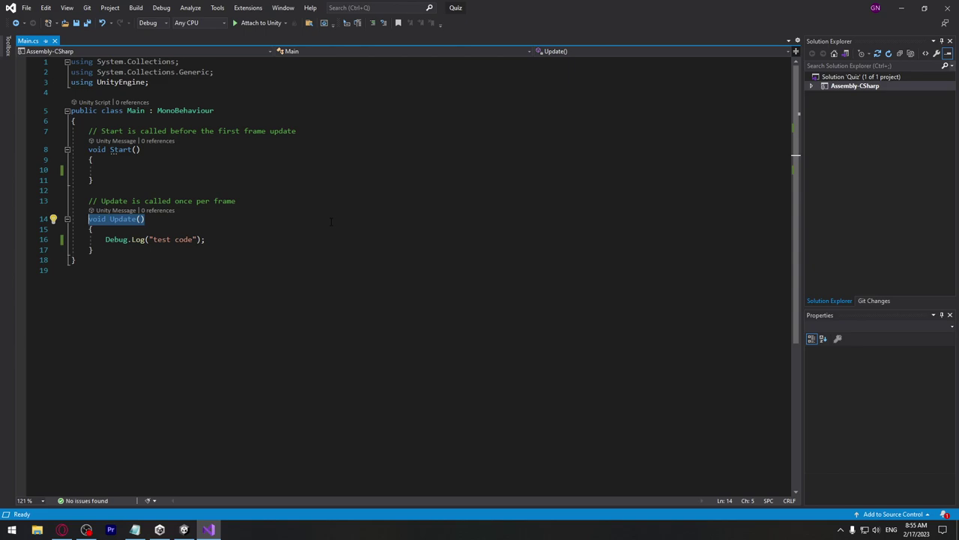
drag(205, 239, 105, 239)
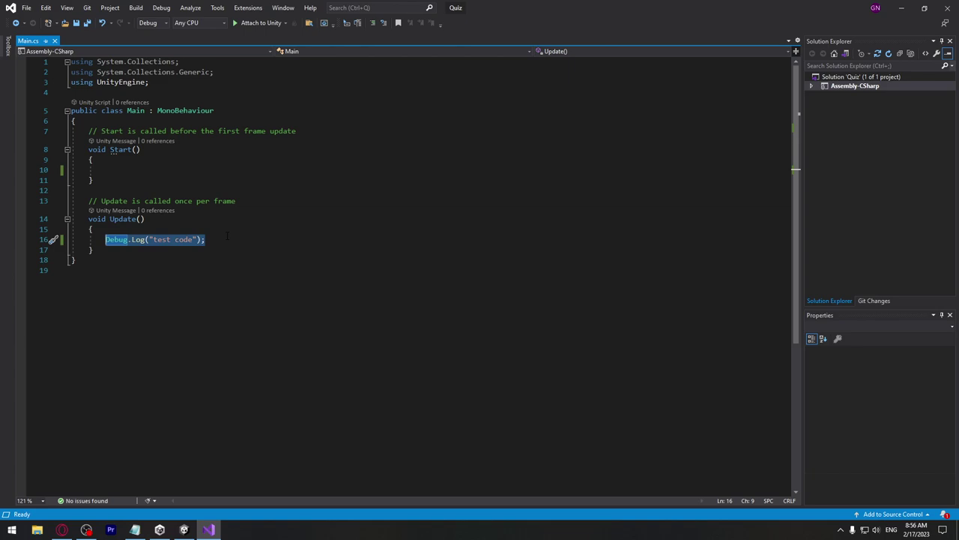
drag(150, 81, 71, 61)
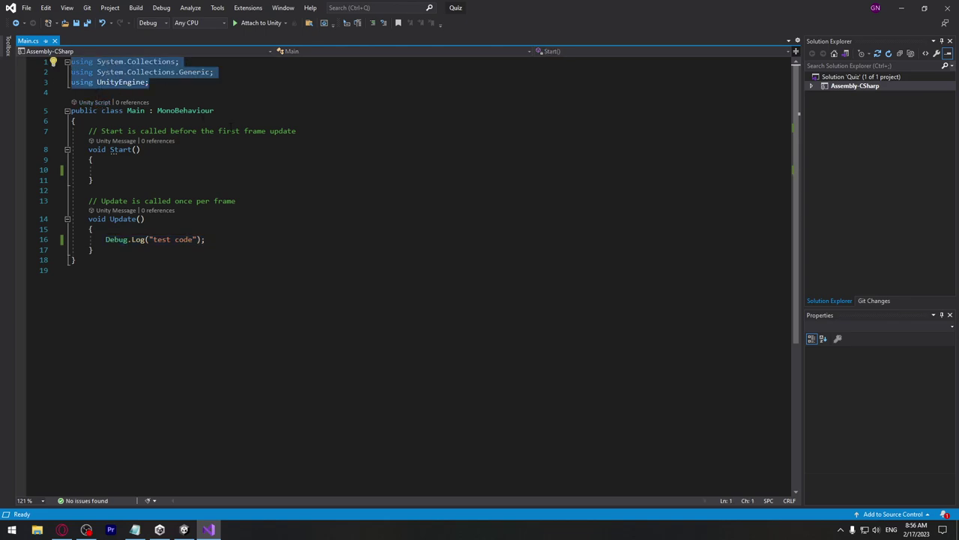
click(160, 87)
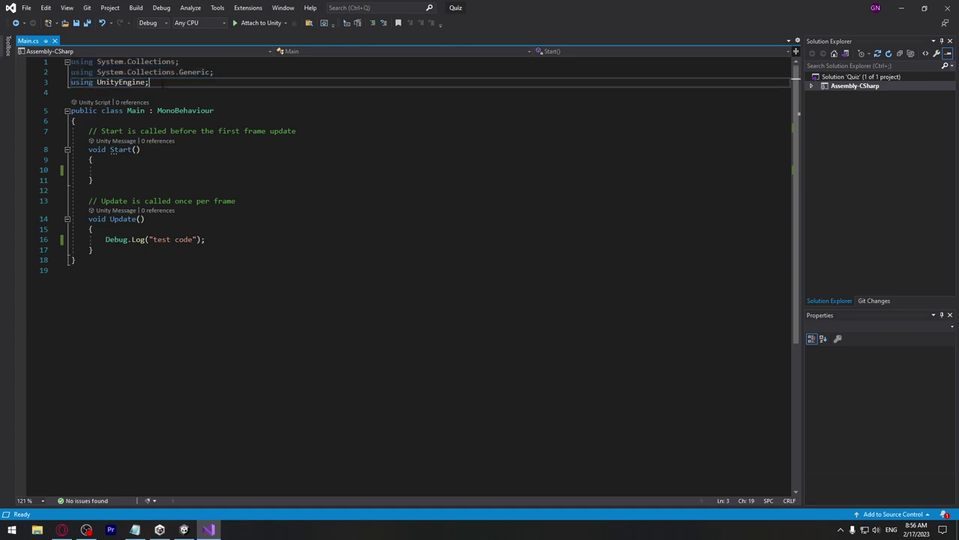
drag(154, 84, 70, 84)
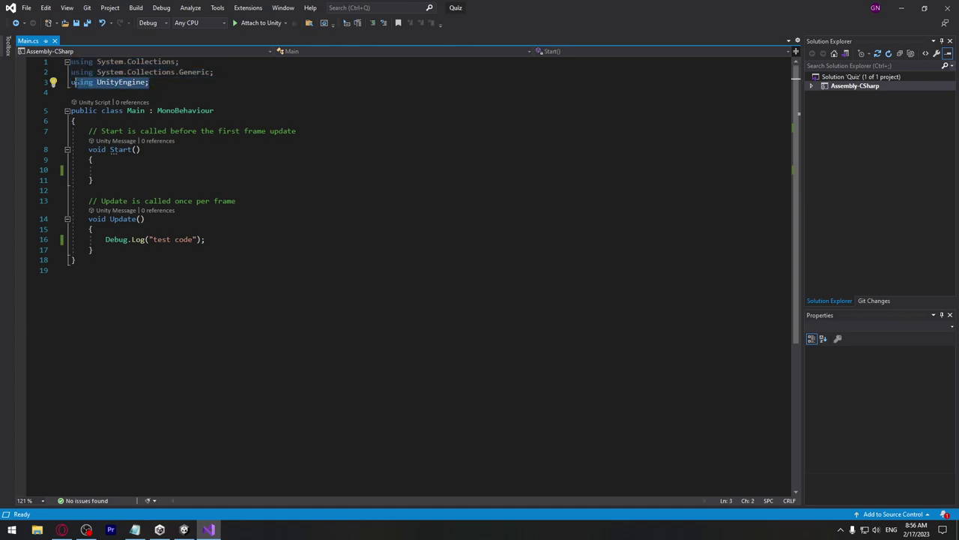
click(149, 84)
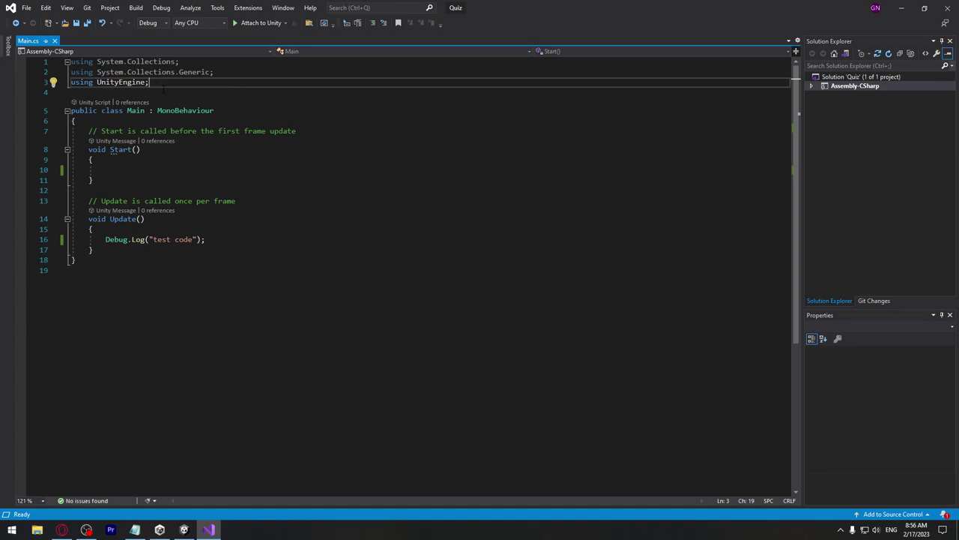
drag(148, 82, 70, 83)
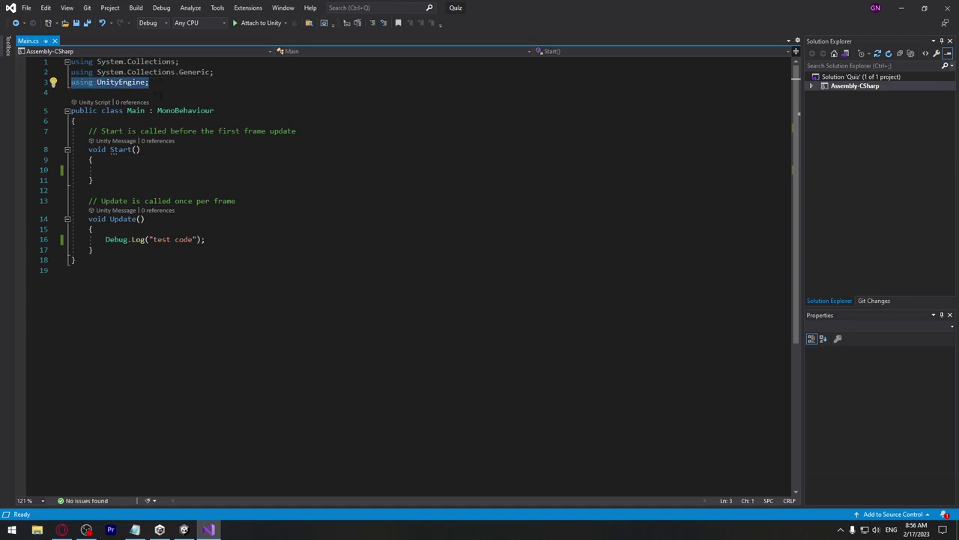
drag(84, 131, 93, 250)
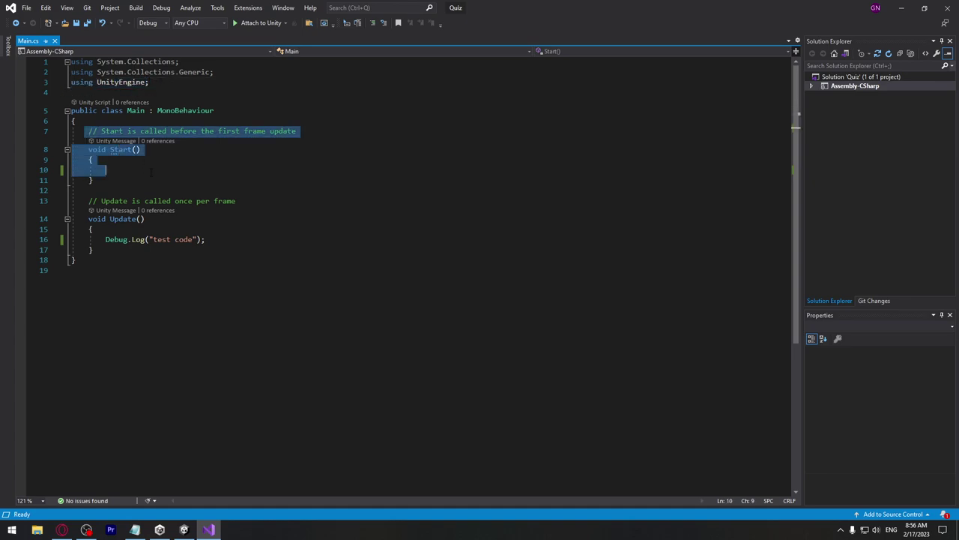
drag(149, 82, 71, 82)
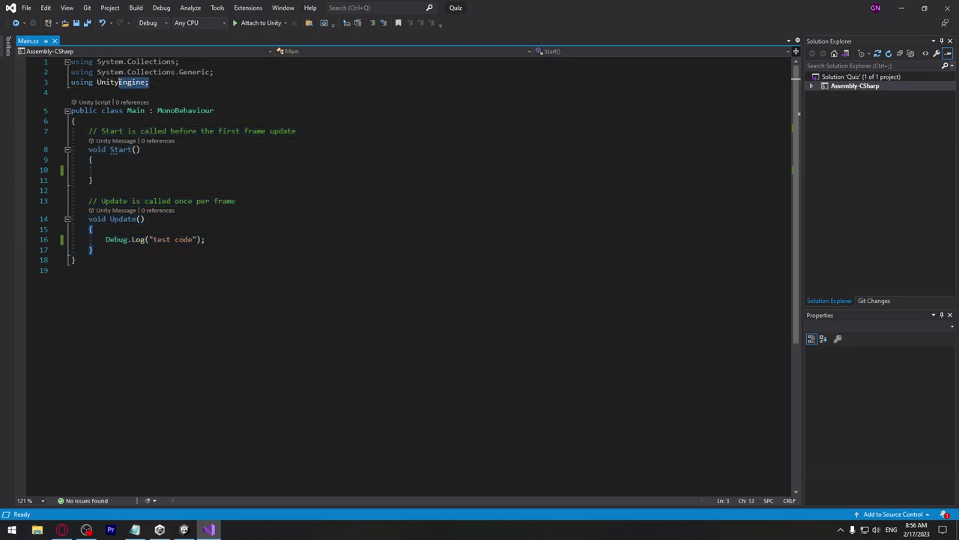
drag(224, 73, 71, 61)
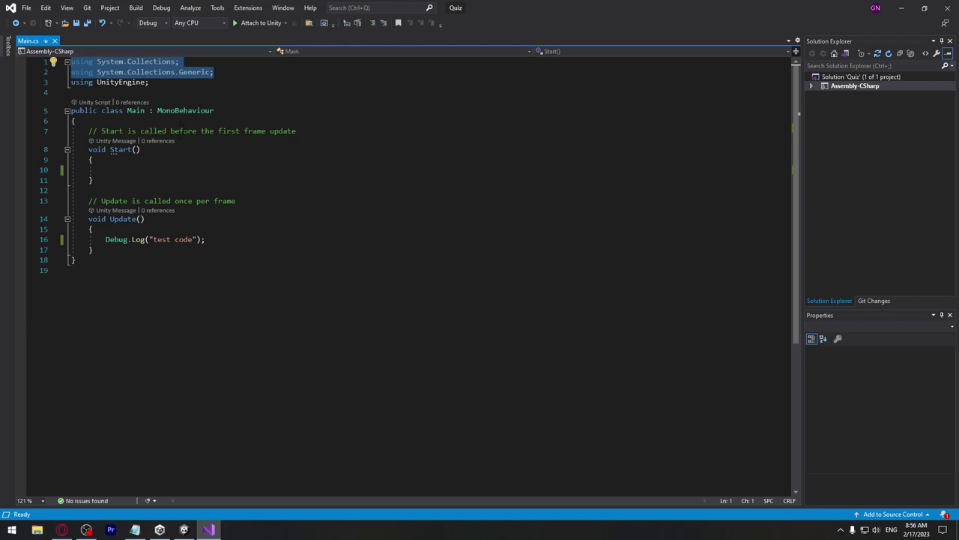
click(178, 87)
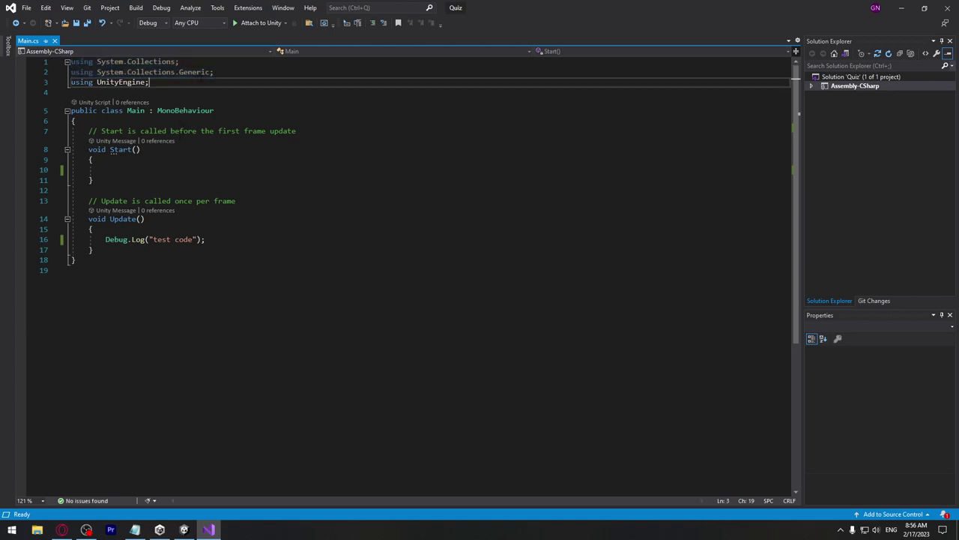
drag(214, 72, 70, 62)
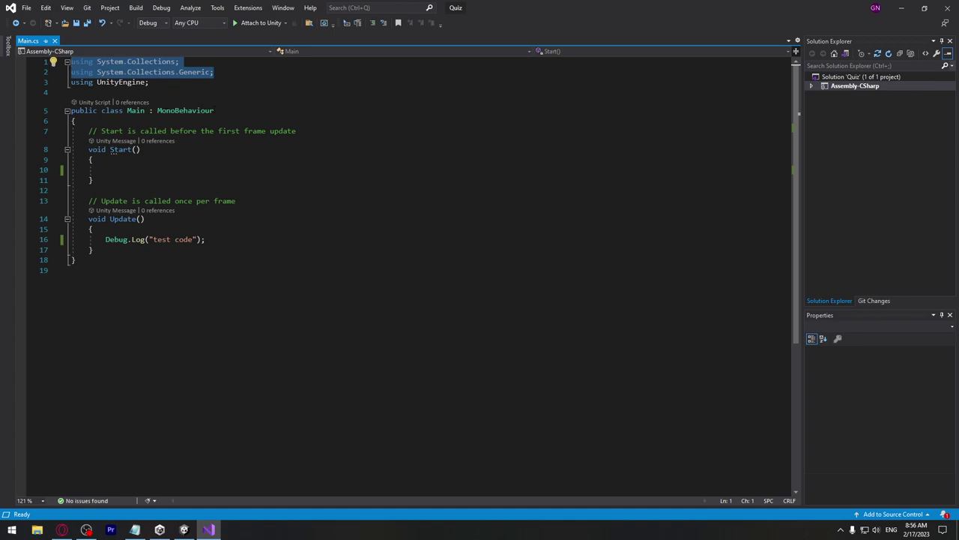
drag(213, 110, 71, 110)
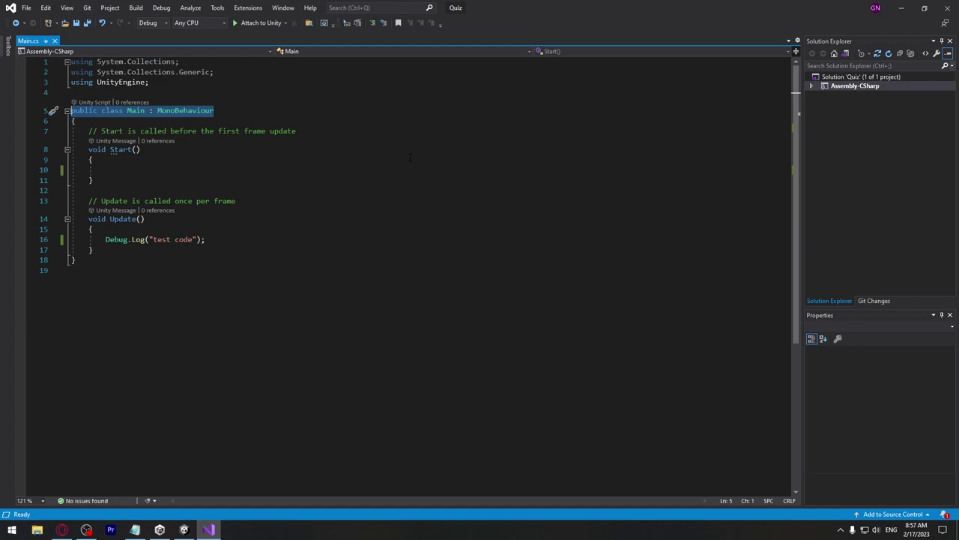
- Select the Main class body, then the Start() and Update() methods, and save Main.cs
key(End)
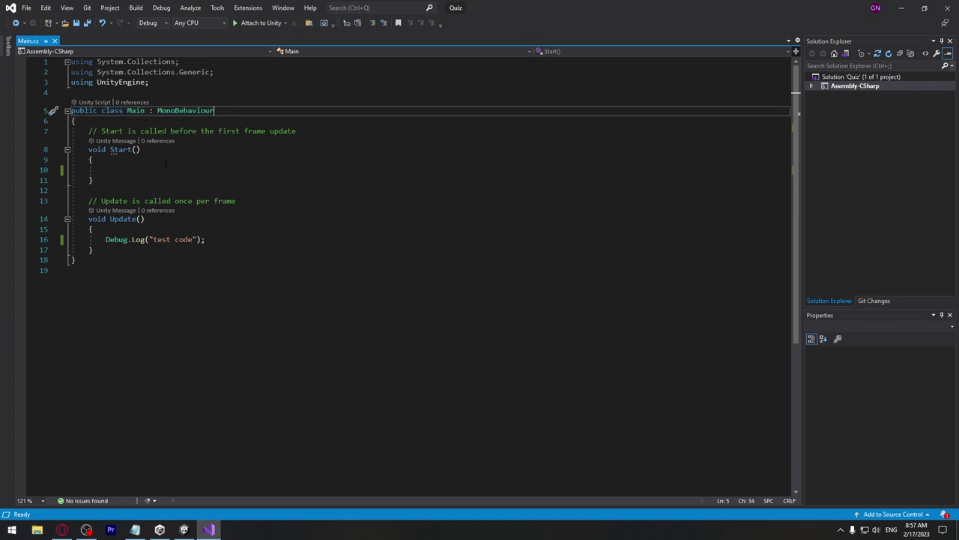
drag(95, 249, 86, 131)
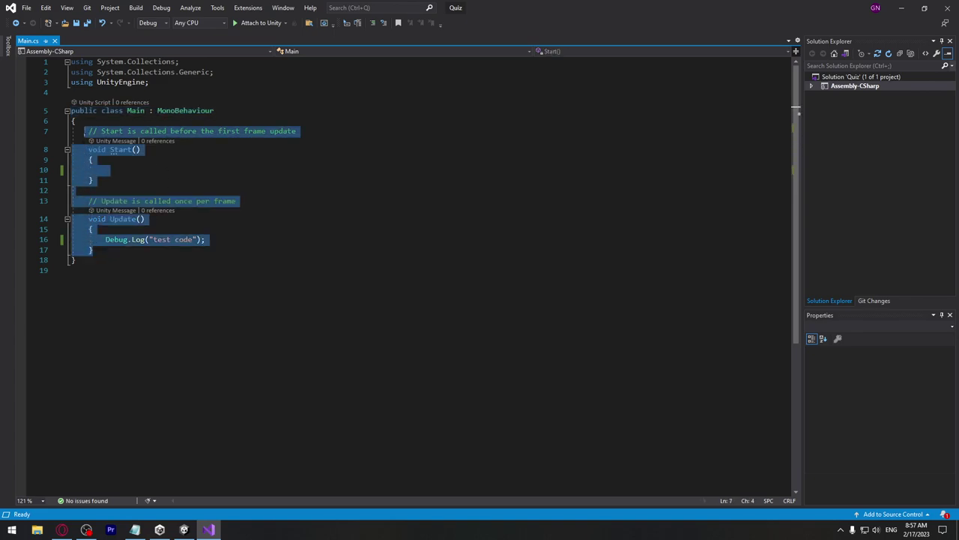
click(305, 241)
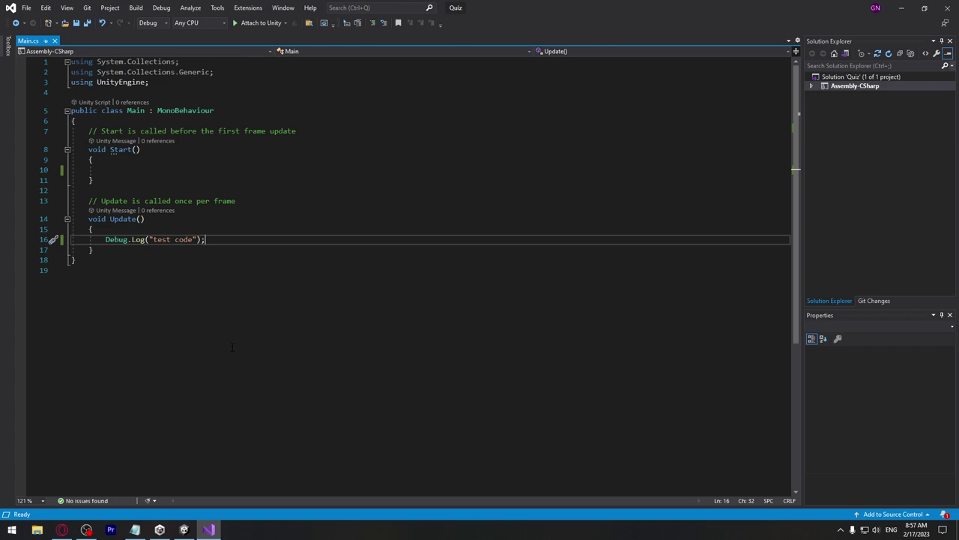
drag(94, 180, 88, 149)
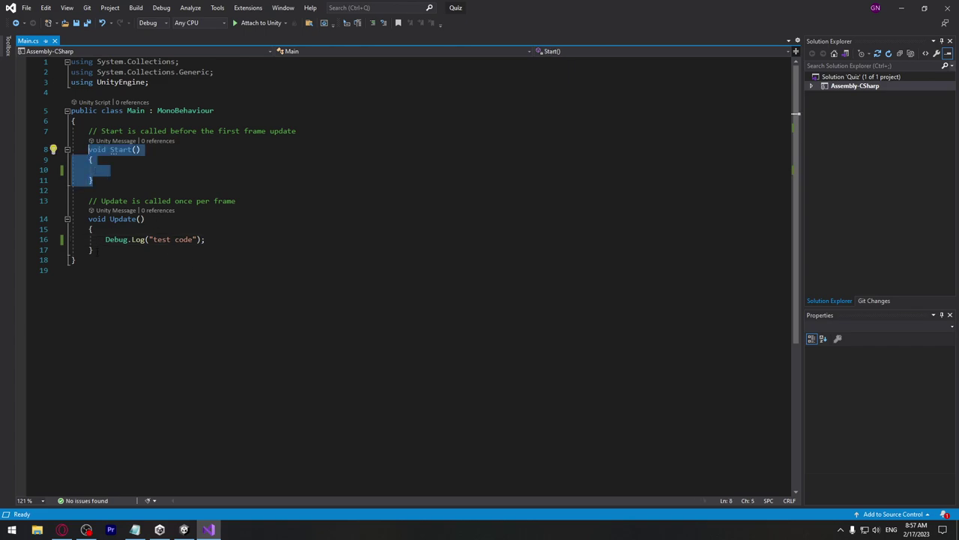
drag(94, 250, 88, 219)
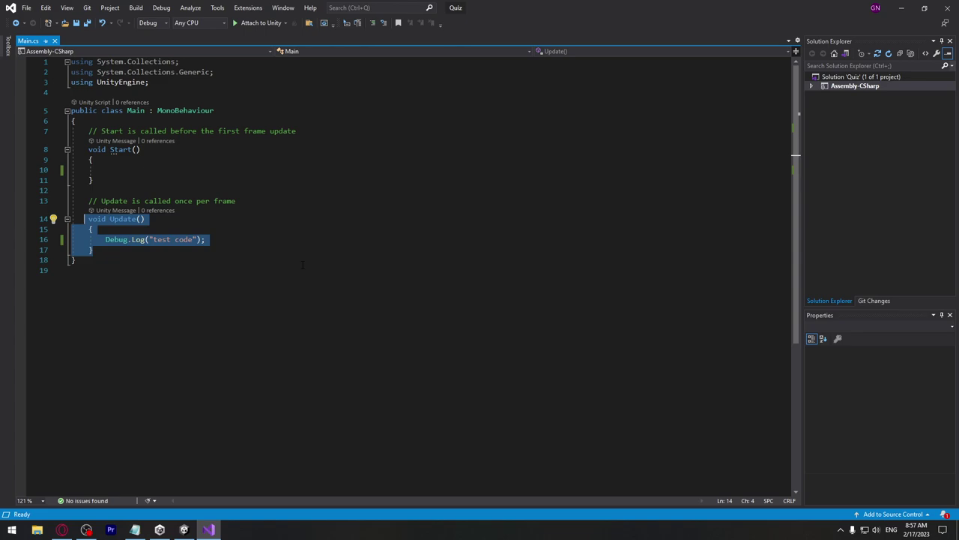
click(258, 240)
key(ctrl+s)
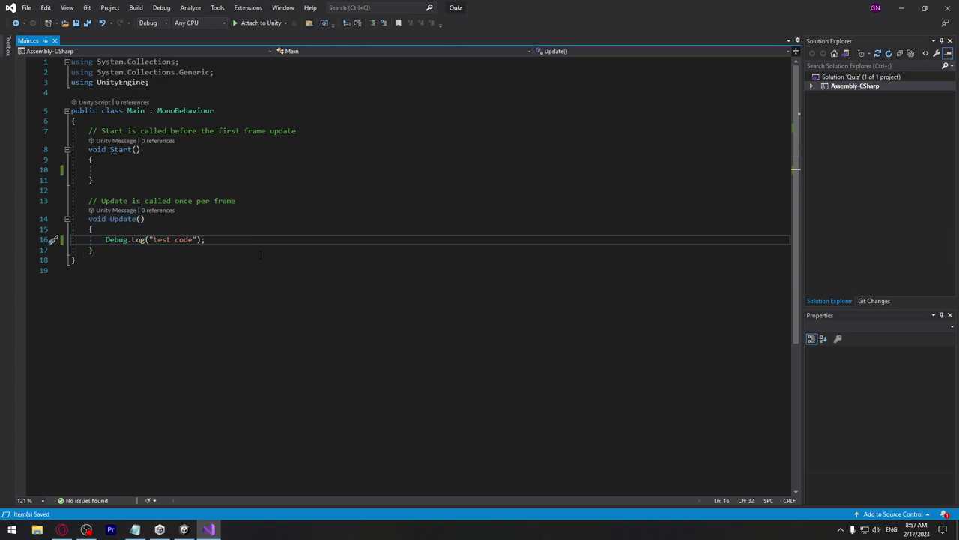
- In Unity's Project tab, browse between the Assets root and the Scripts folder
click(184, 530)
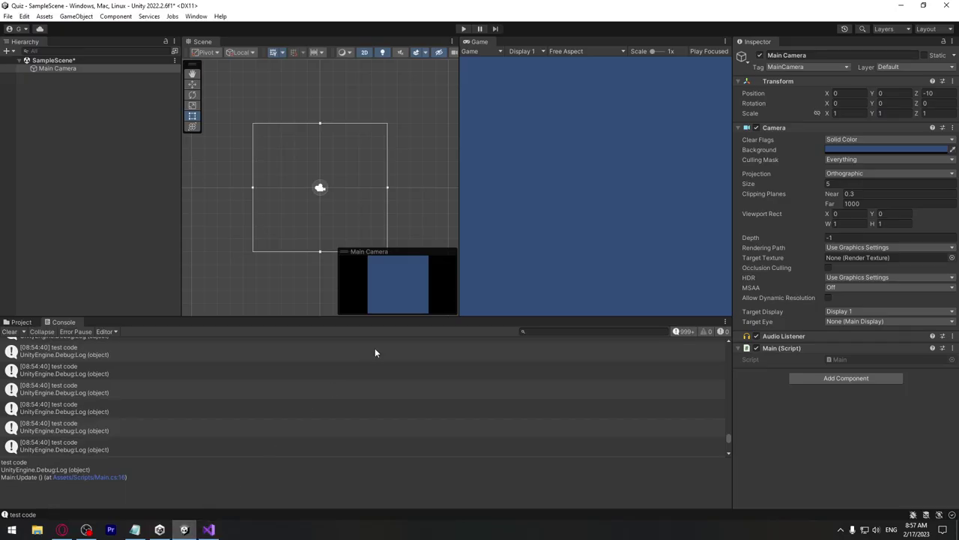
click(35, 322)
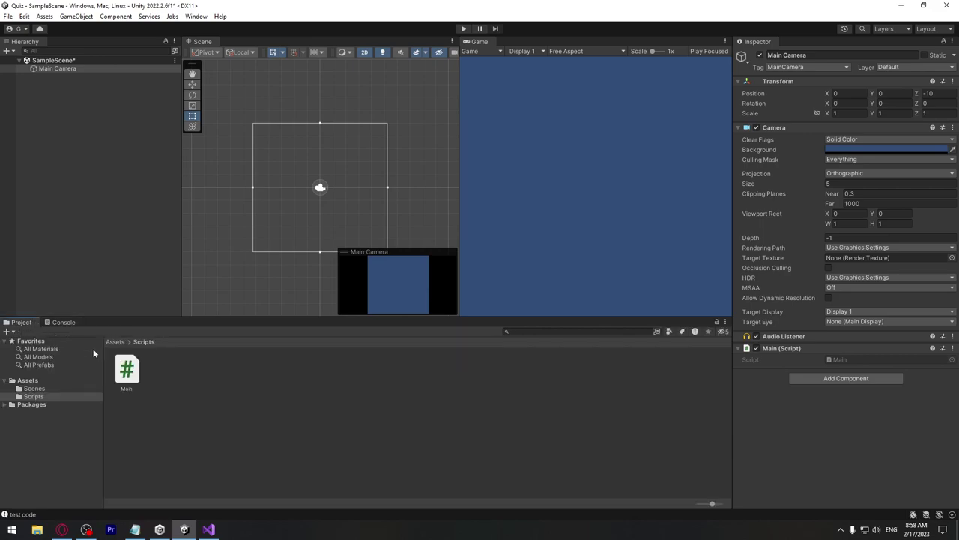
click(118, 344)
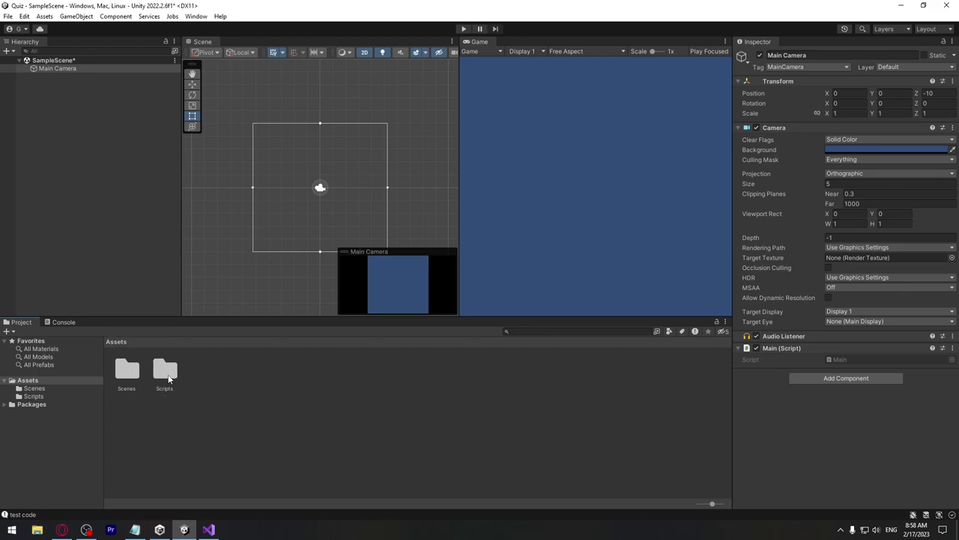
double_click(171, 382)
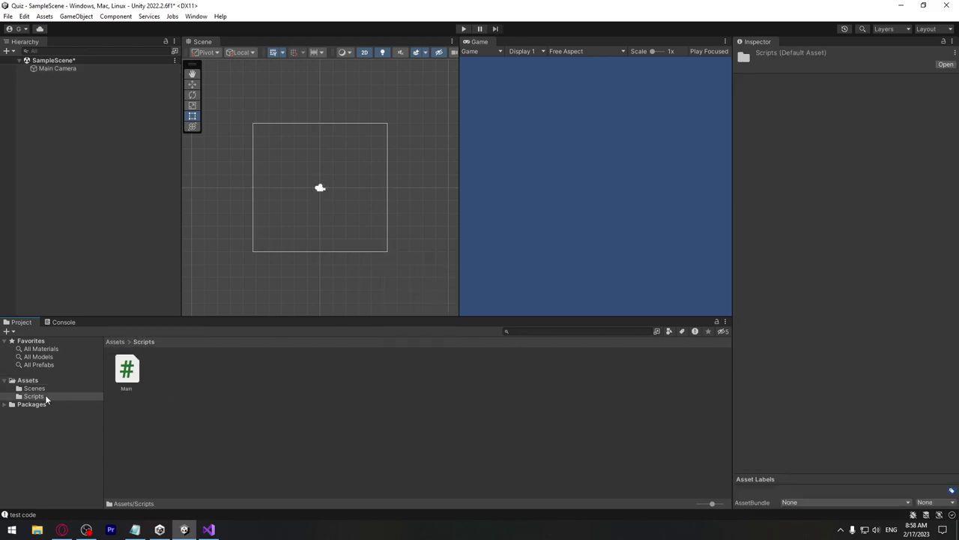
click(29, 380)
double_click(168, 375)
click(117, 343)
click(277, 405)
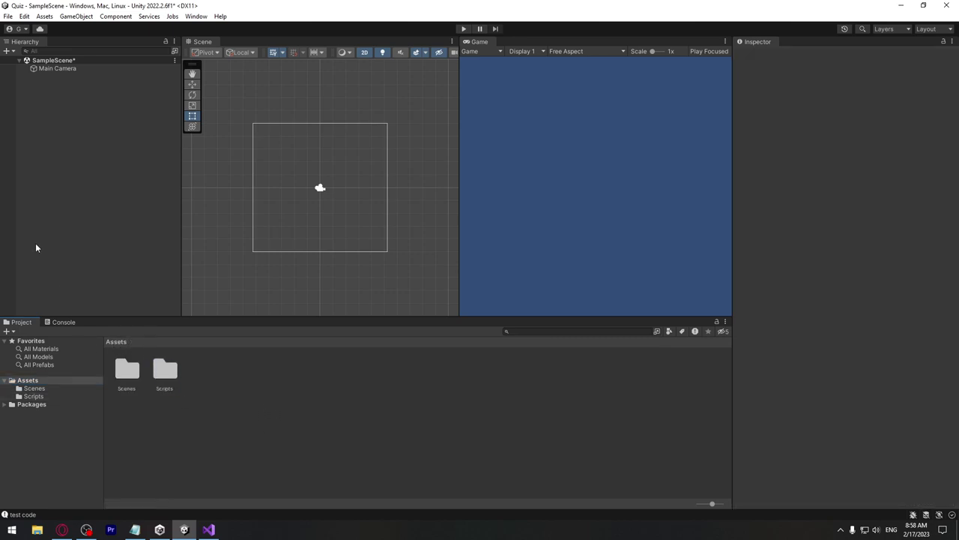
- Create an empty GameObject in the Hierarchy, keeping the default name GameObject
right_click(60, 108)
click(113, 221)
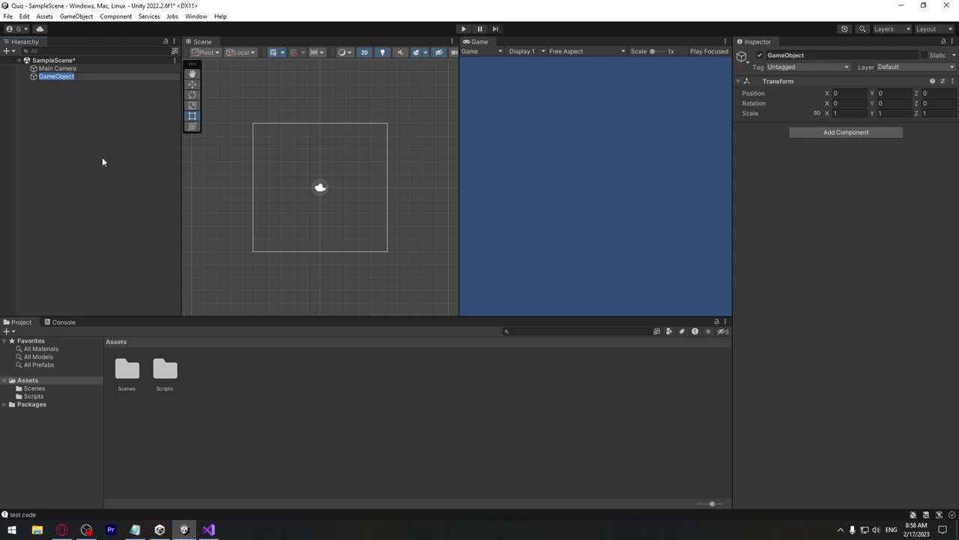
key(Return)
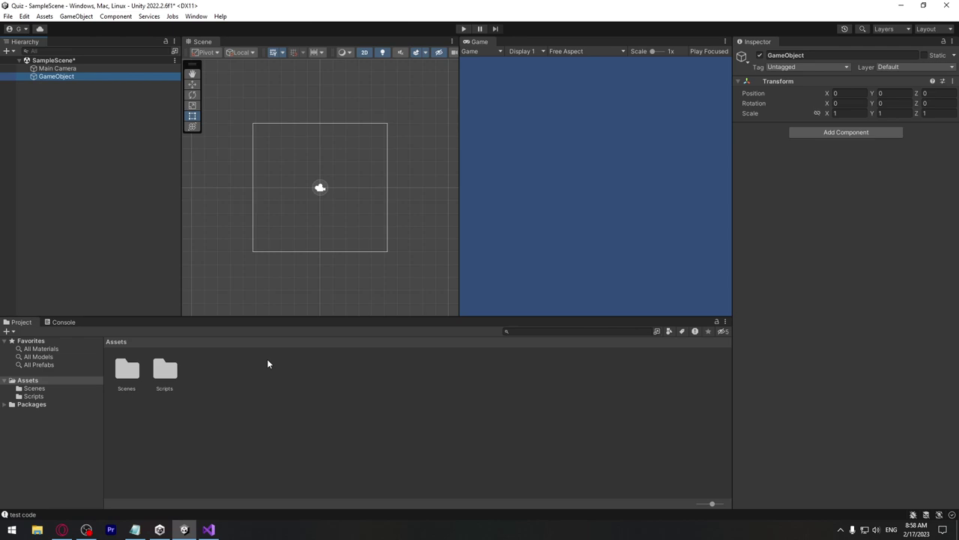
- Save the scene, then save it as Intro in the Assets/Scenes folder
click(8, 16)
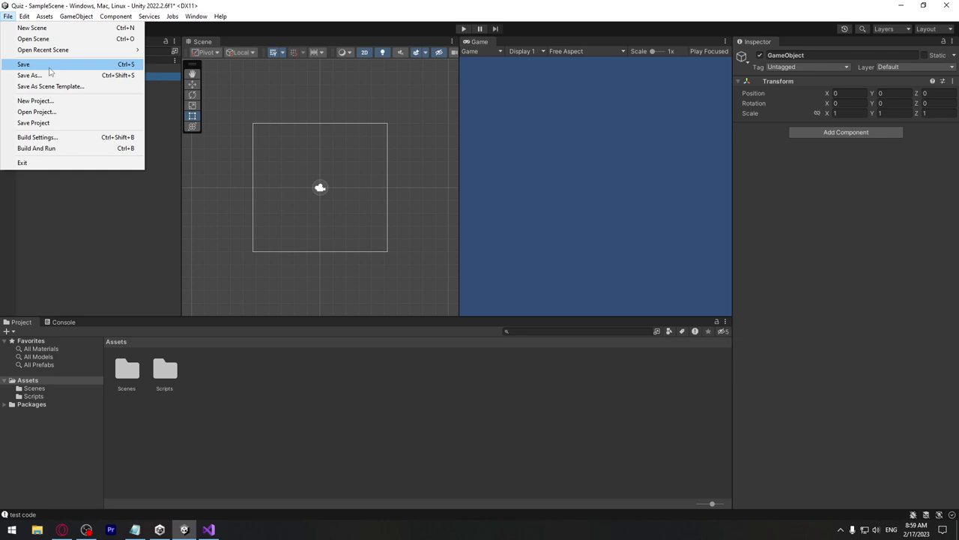
click(49, 67)
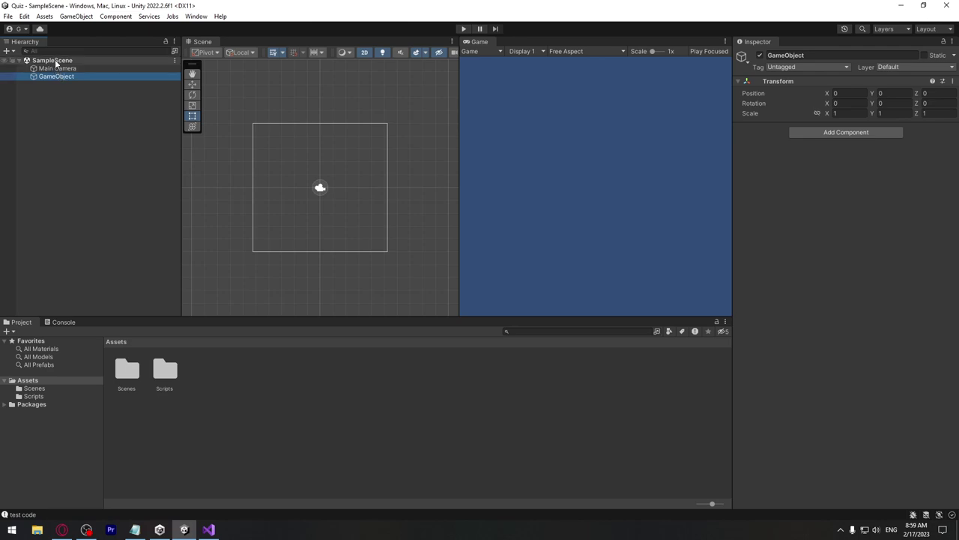
click(6, 18)
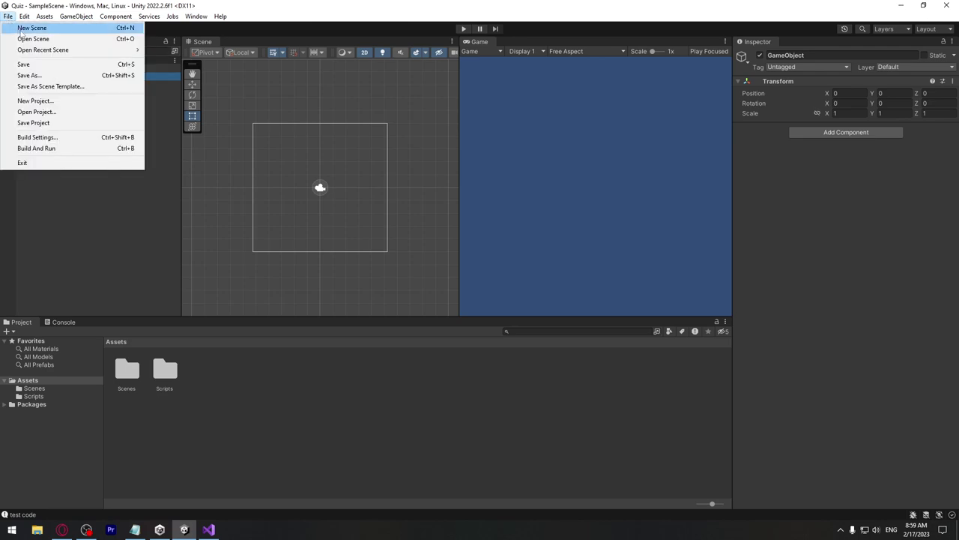
click(43, 75)
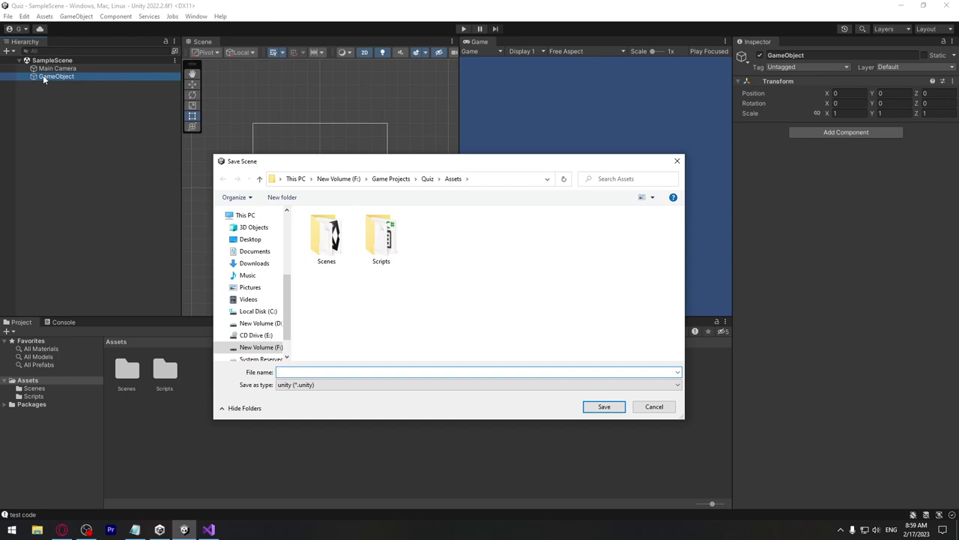
double_click(325, 251)
click(344, 372)
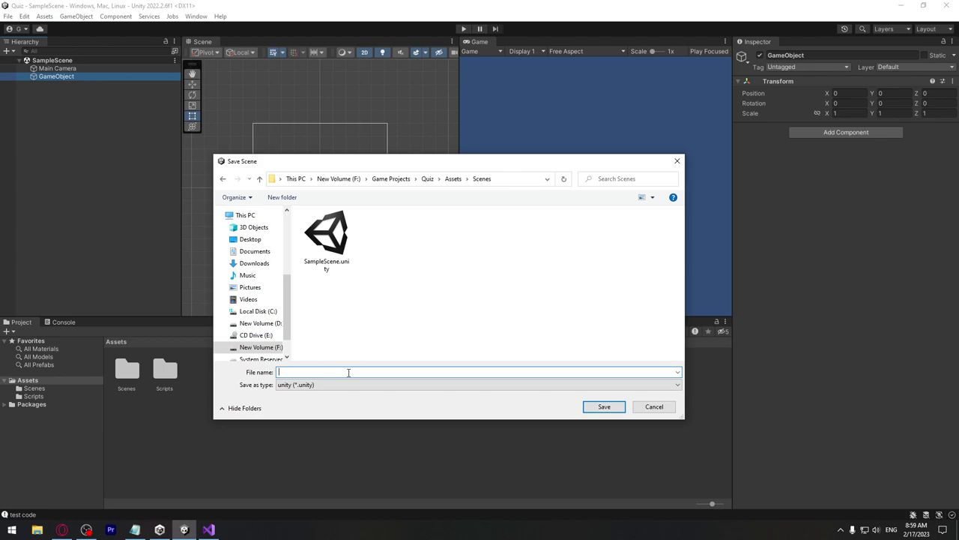
text(Int)
text(ro)
click(604, 406)
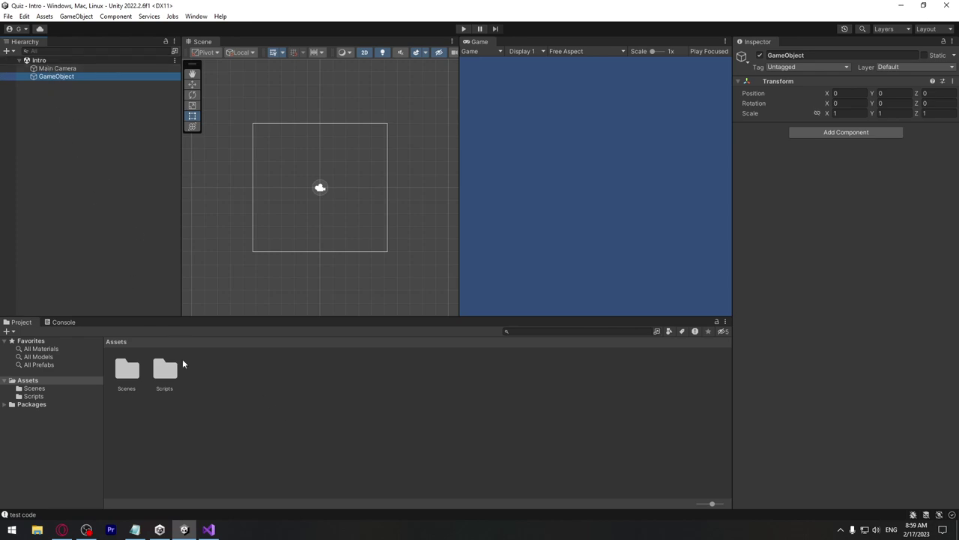
- Permanently delete SampleScene from Assets/Scenes, return to Assets, and select Main Camera
double_click(127, 369)
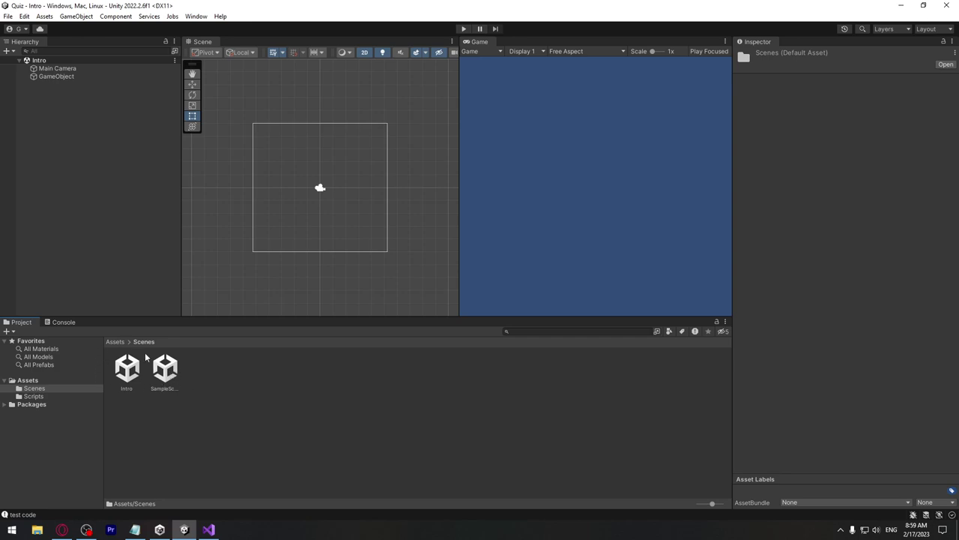
click(170, 378)
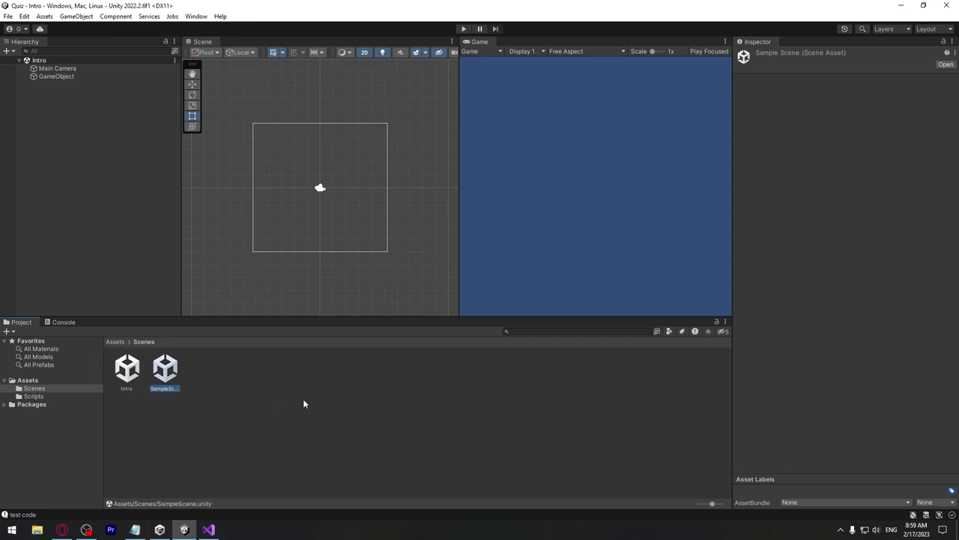
key(Delete)
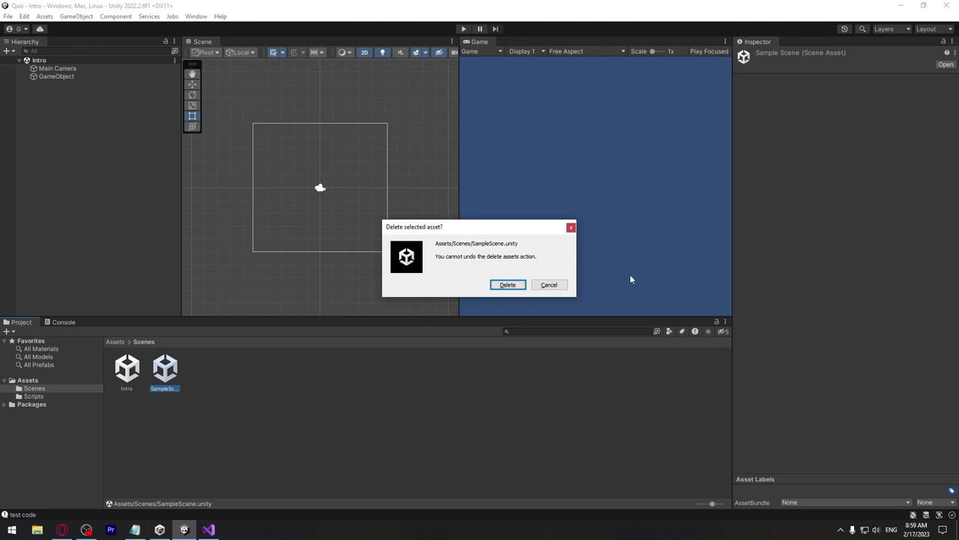
click(507, 285)
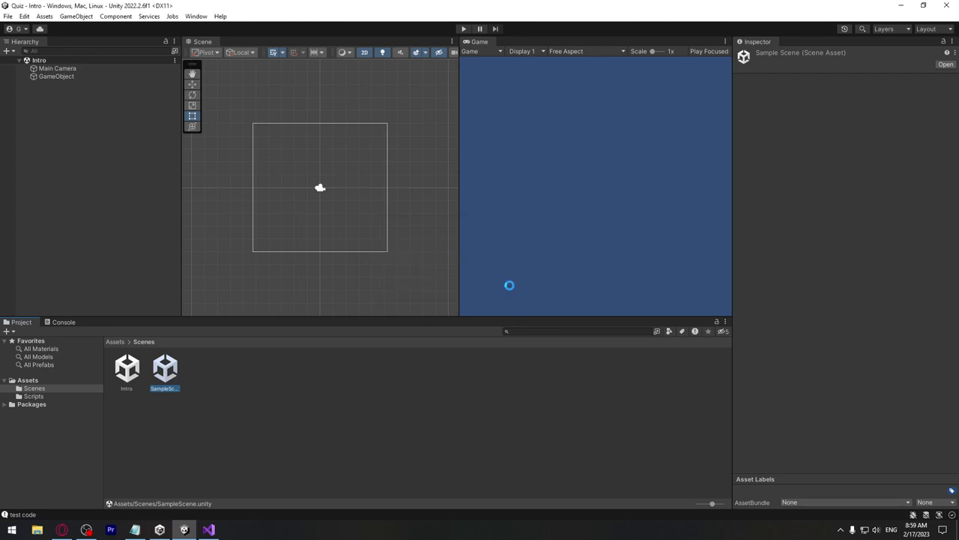
click(115, 341)
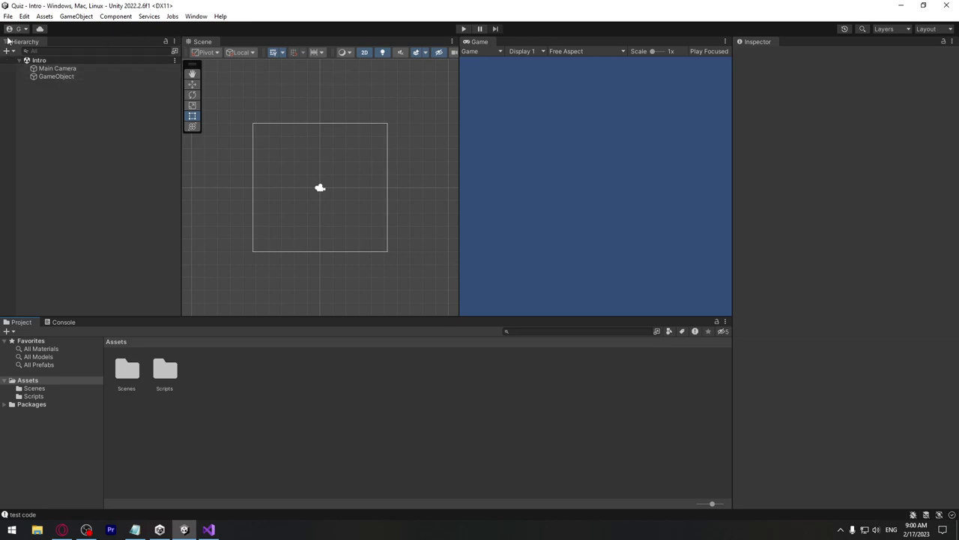
click(60, 68)
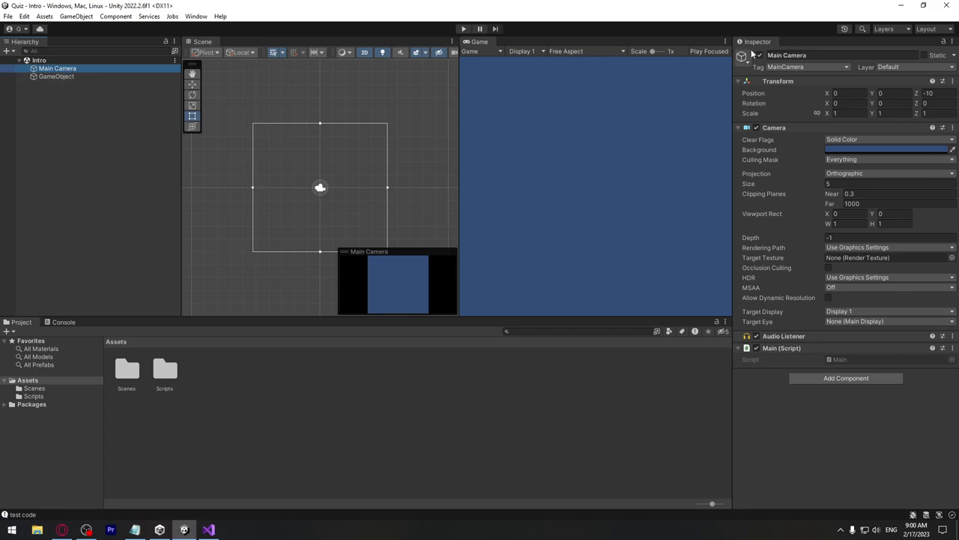
- Switch between GameObject and Main Camera in the Hierarchy to compare their Inspector components
click(69, 76)
click(59, 69)
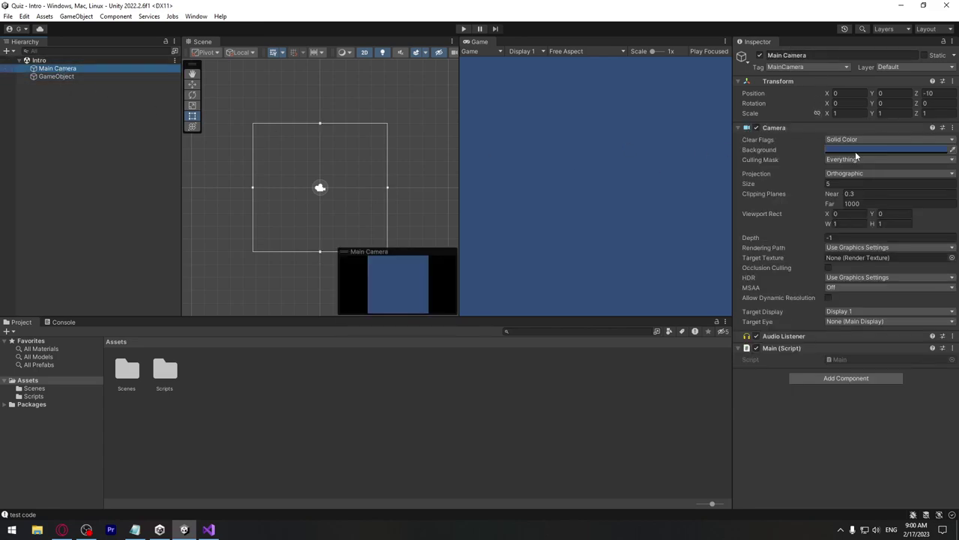
click(69, 76)
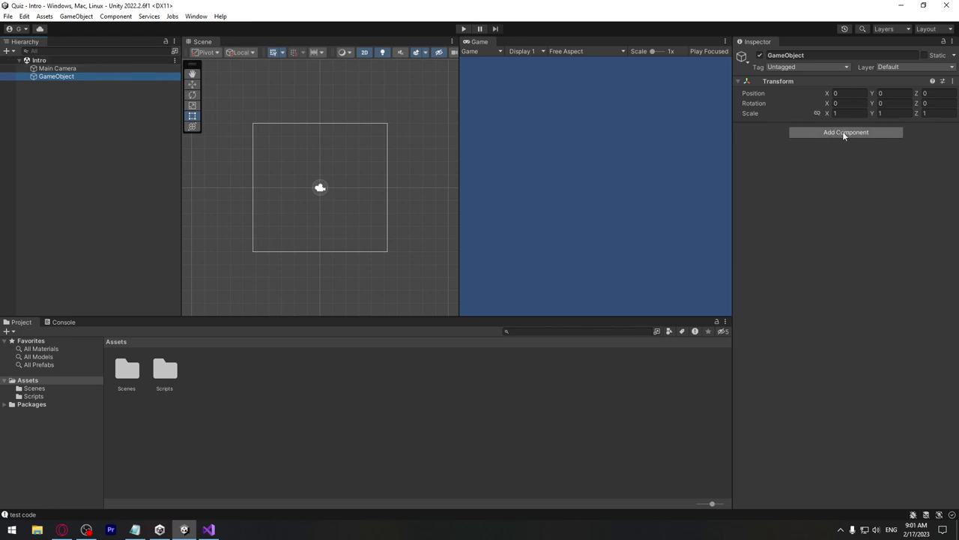
- Reselect and deselect Main Camera, then click the Scenes and Scripts folders in Assets
key(Up)
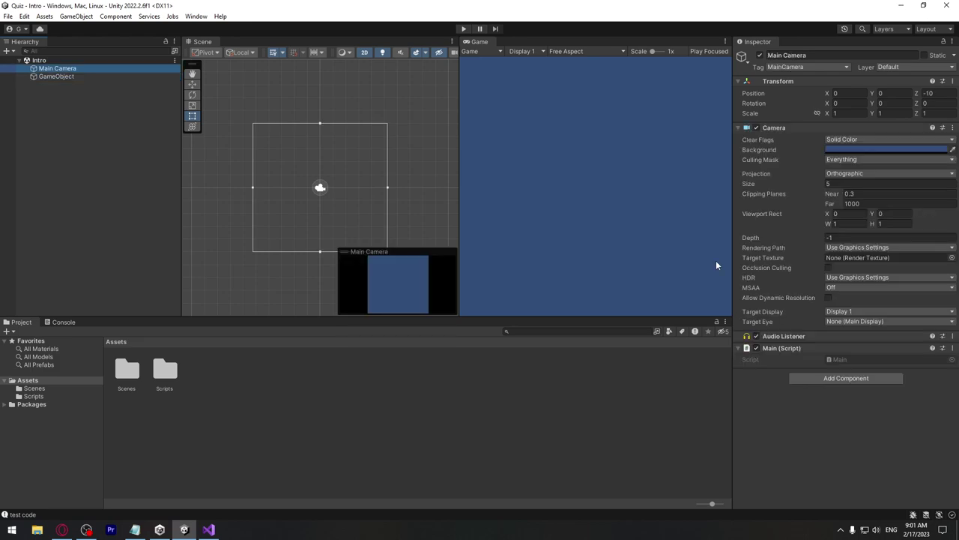
click(21, 324)
click(261, 418)
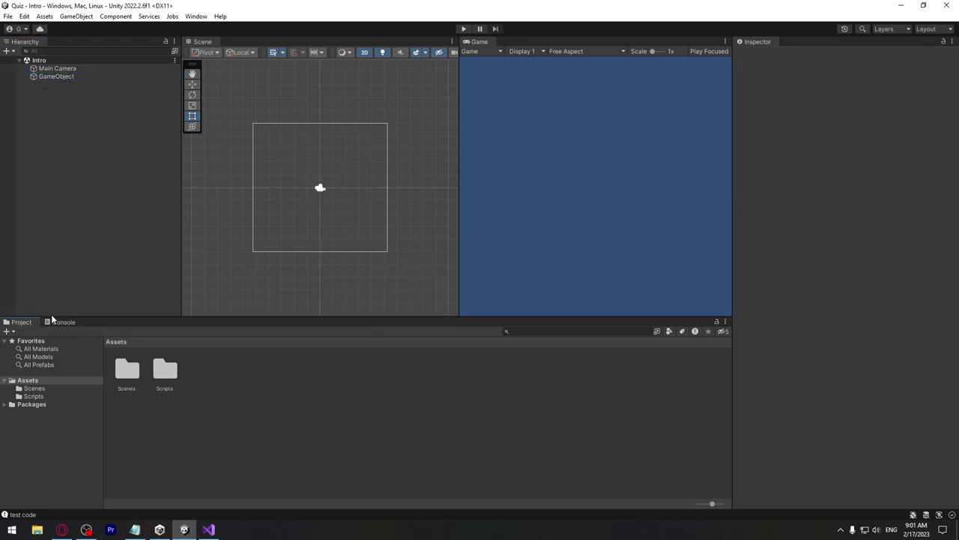
click(132, 386)
click(154, 384)
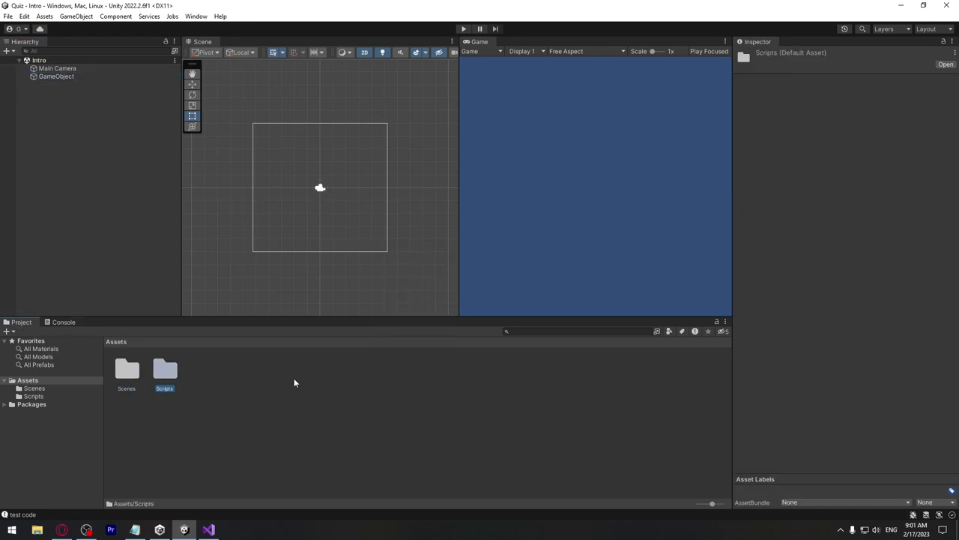
- Clear the test code messages from the Console and return to the Project tab
click(64, 322)
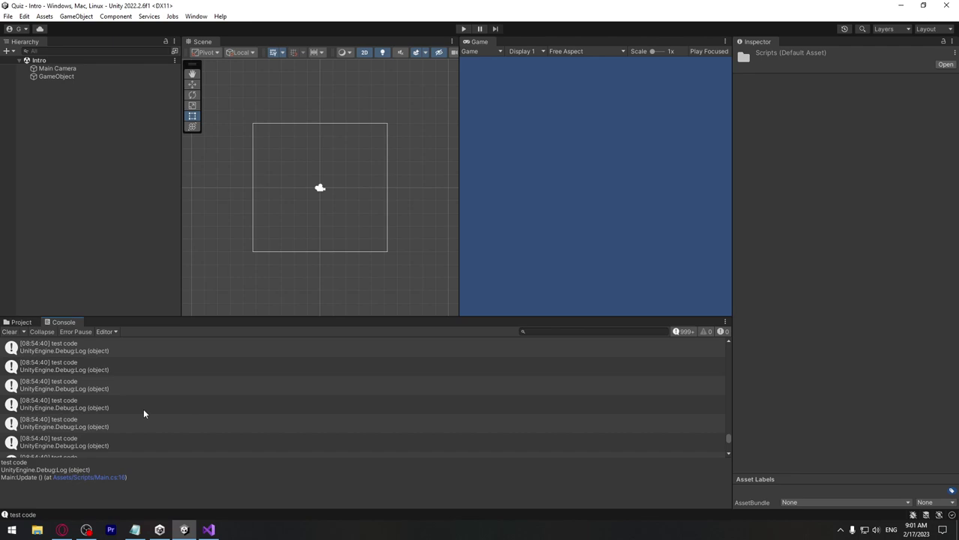
click(11, 333)
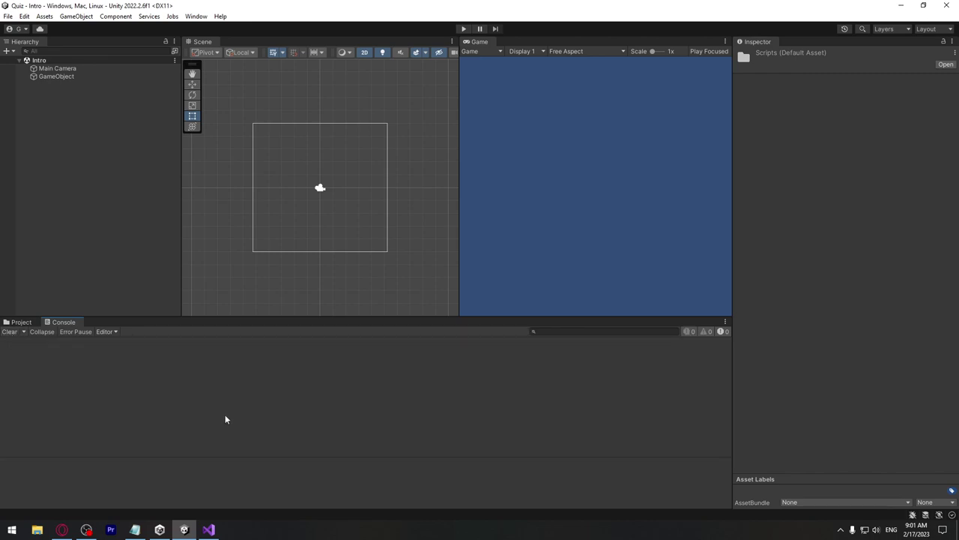
click(17, 322)
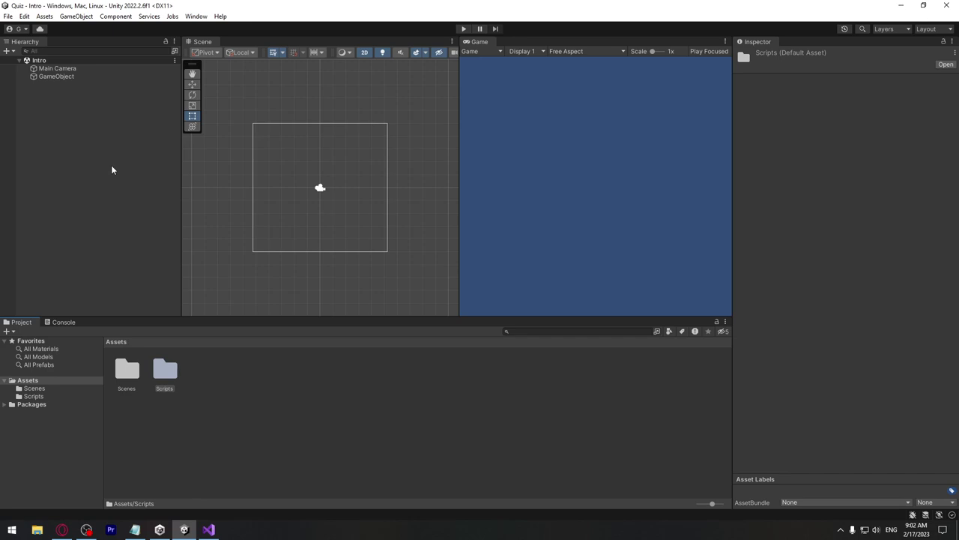
- Add a UI Canvas to the Intro scene and rename it MainCanvas
right_click(48, 128)
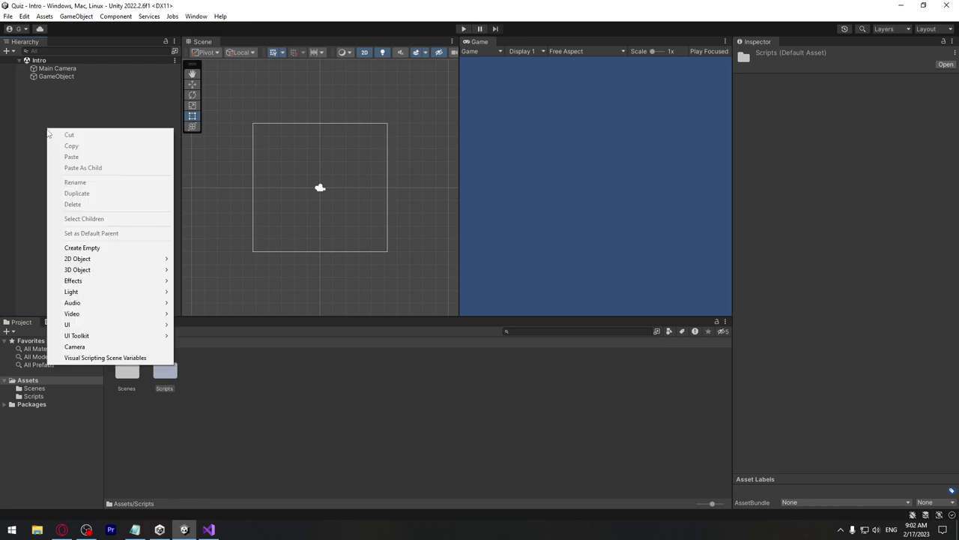
right_click(79, 131)
mouse_move(102, 328)
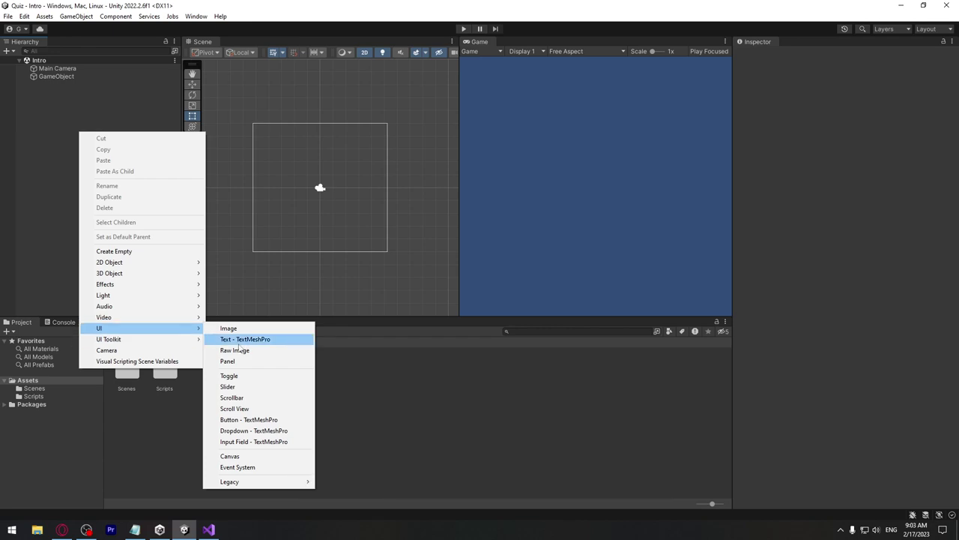
click(237, 456)
click(37, 84)
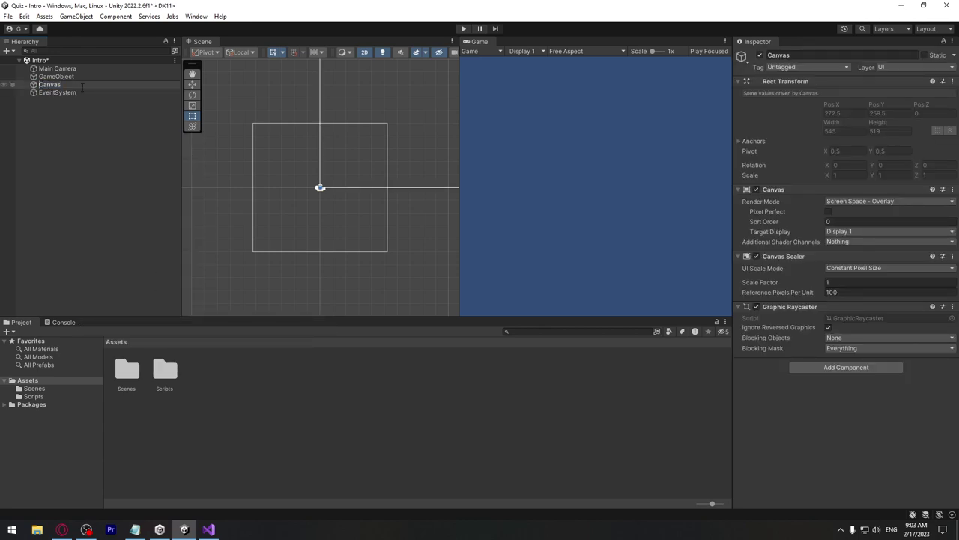
text(Main)
key(Return)
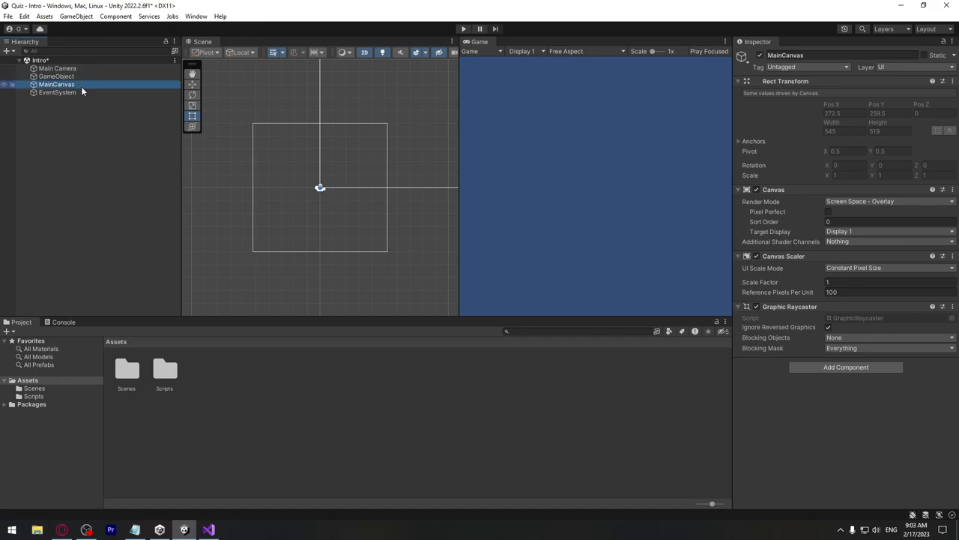
- Zoom and pan the Scene view to frame the whole canvas
scroll(387, 182, down, 4)
scroll(389, 187, down, 4)
scroll(388, 197, down, 2)
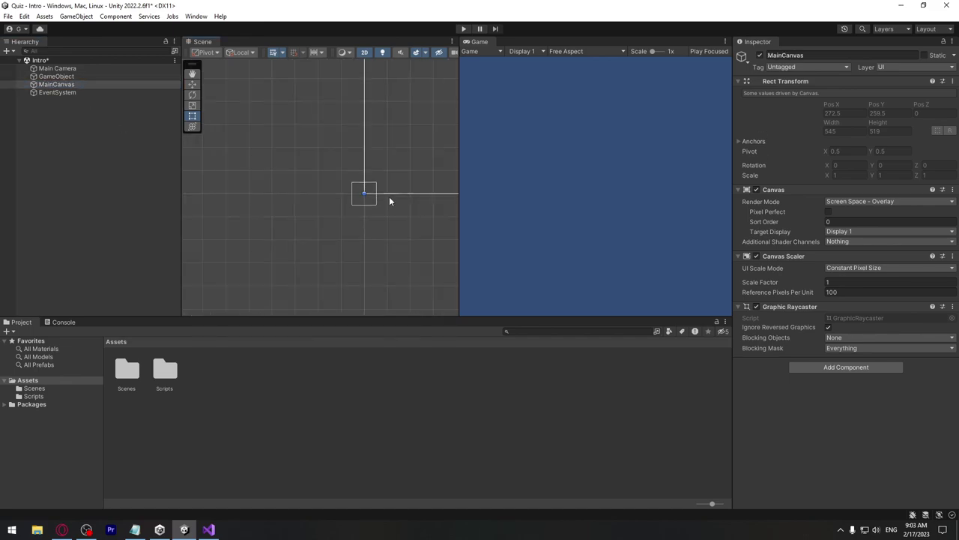
mouse_move(260, 69)
middle_down()
mouse_move(411, 214)
mouse_move(316, 229)
middle_up()
scroll(411, 204, down, 3)
scroll(412, 206, down, 3)
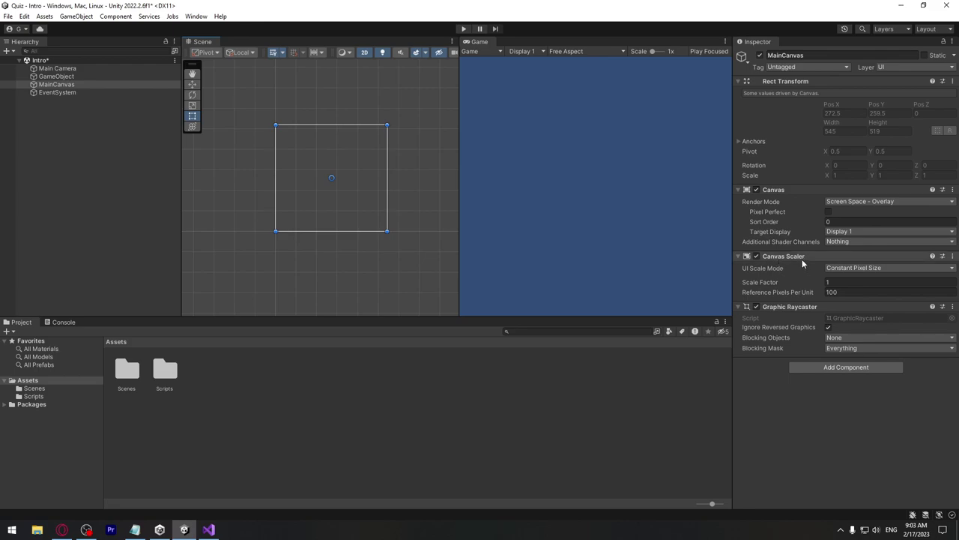
- Set MainCanvas's Canvas Scaler UI Scale Mode to Constant Physical Size
click(856, 268)
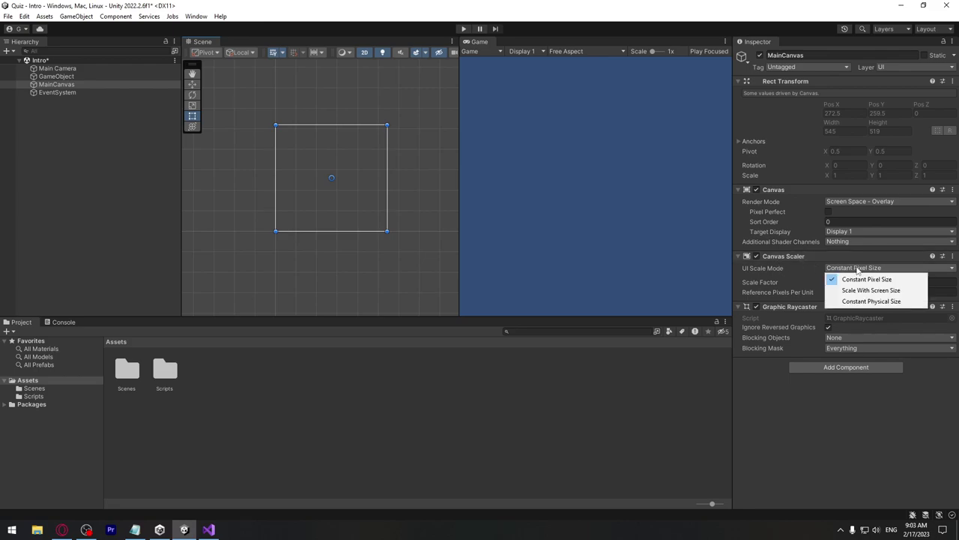
click(867, 268)
click(874, 268)
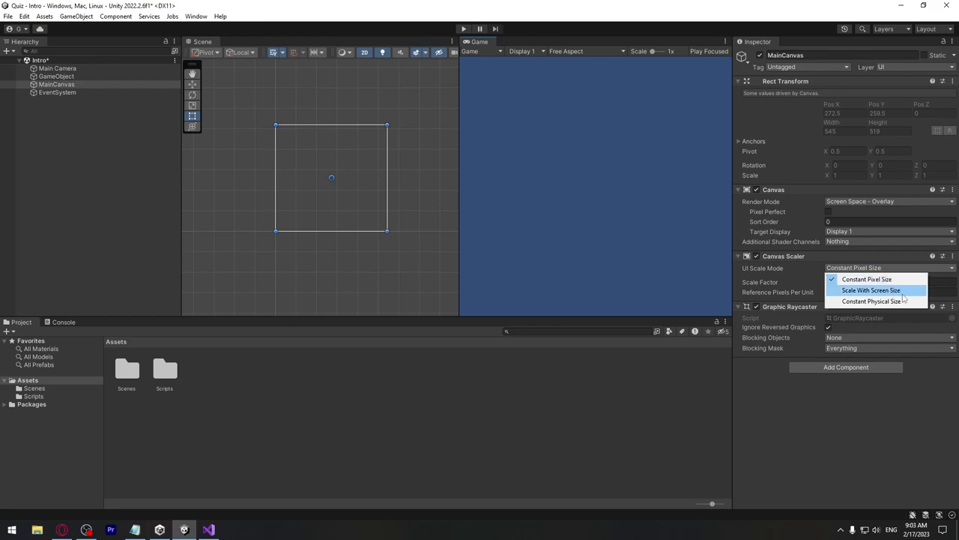
click(901, 294)
- Resize the Game and Inspector panels and bring up the Game view aspect ratio list
drag(459, 163, 459, 161)
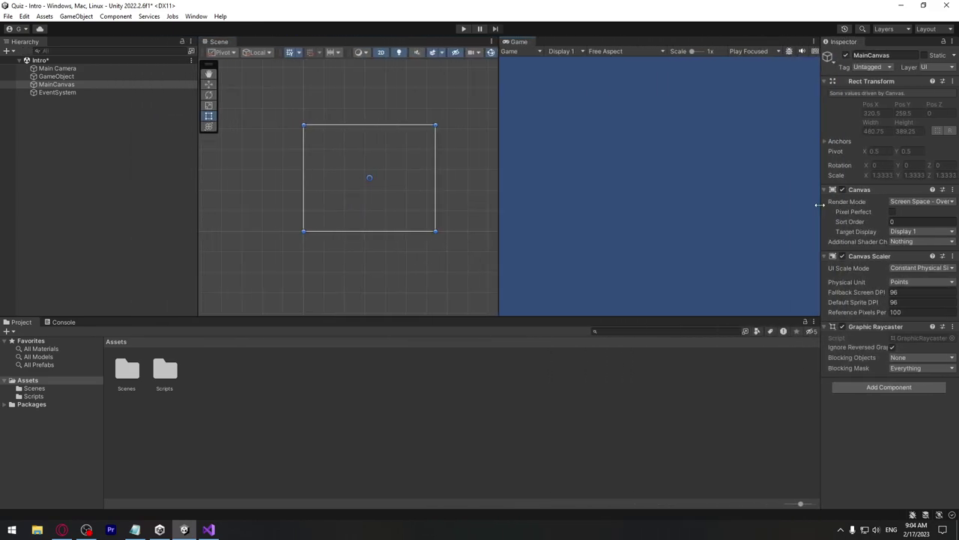
mouse_move(820, 205)
mouse_down()
mouse_move(485, 196)
mouse_move(740, 203)
mouse_up()
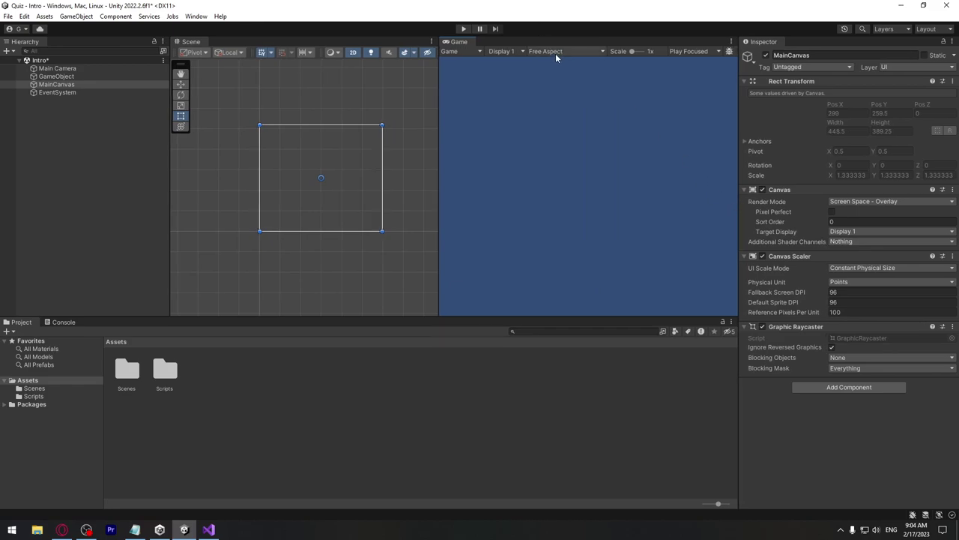
click(556, 53)
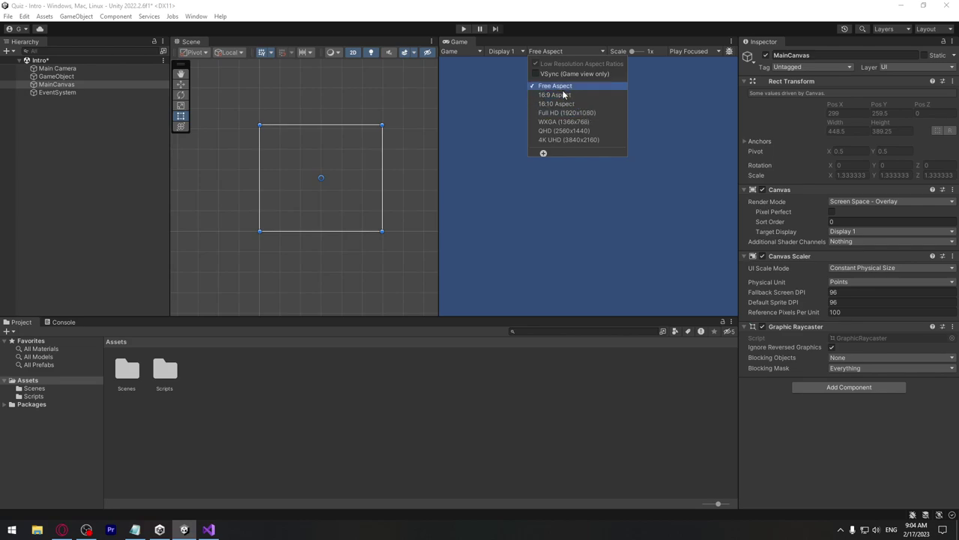
- Preview the Game view at 16:9 and set Main Camera's background colour to purple 701A80
click(565, 95)
mouse_move(437, 122)
mouse_down()
mouse_move(529, 116)
mouse_move(403, 117)
mouse_move(430, 178)
mouse_up()
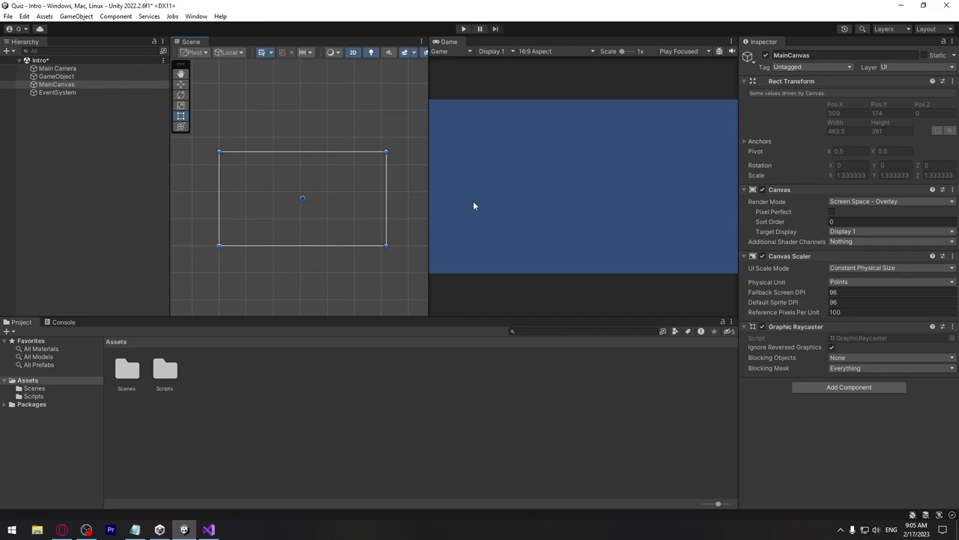
click(58, 68)
click(869, 150)
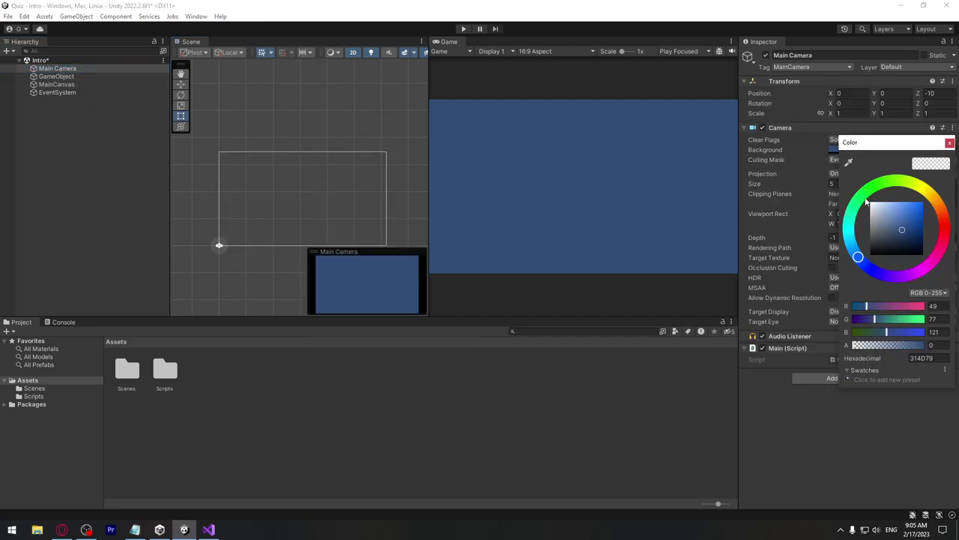
drag(897, 226, 912, 215)
drag(858, 256, 909, 271)
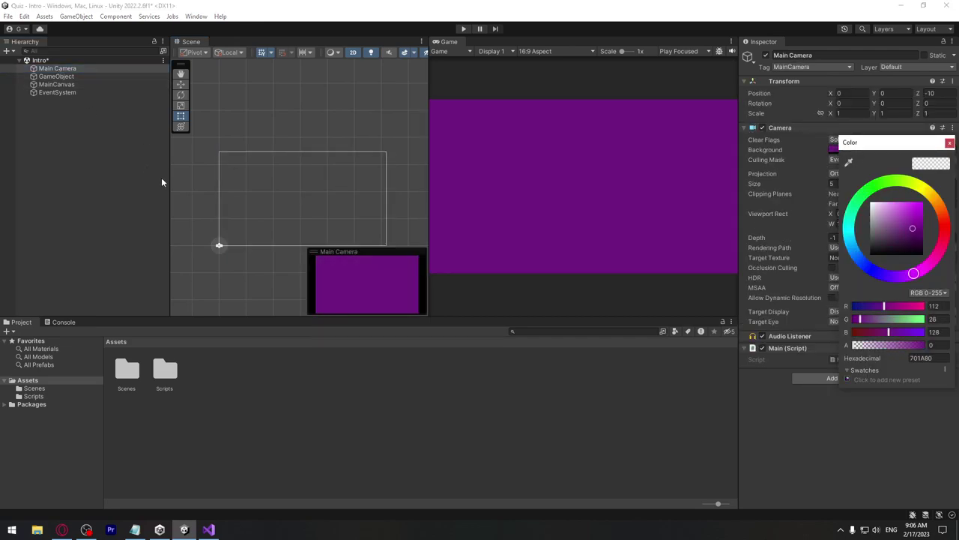
click(760, 467)
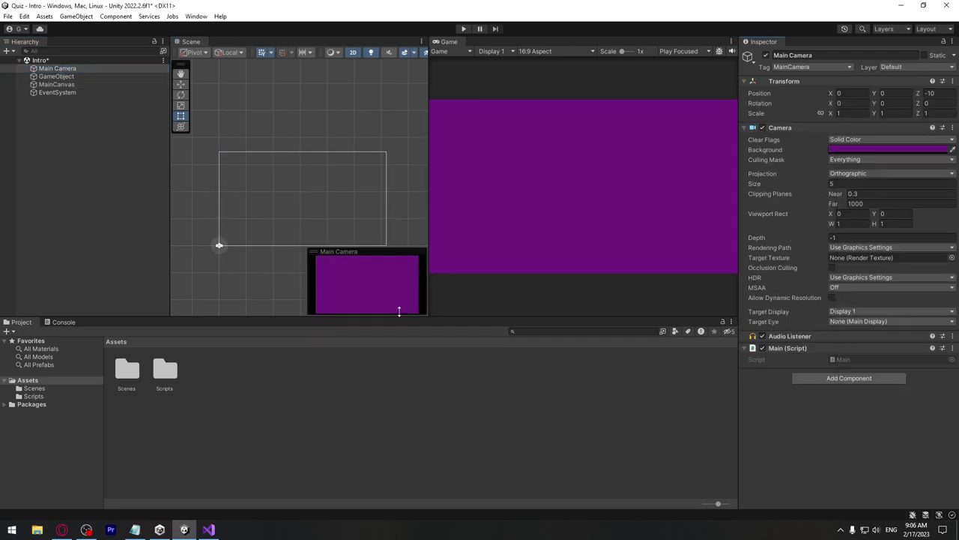
- Add a UI > Legacy > Button under MainCanvas, rename it Start, and expand it
right_click(52, 86)
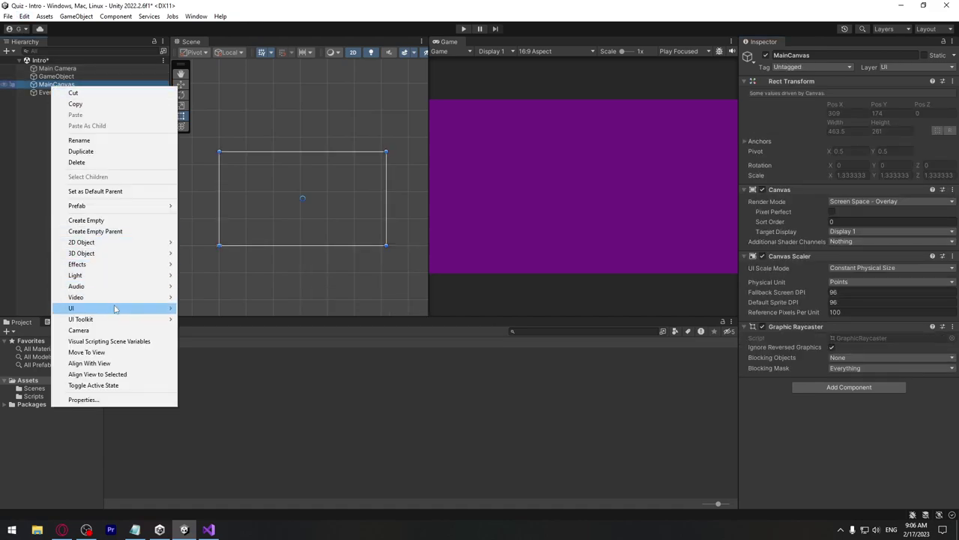
mouse_move(114, 309)
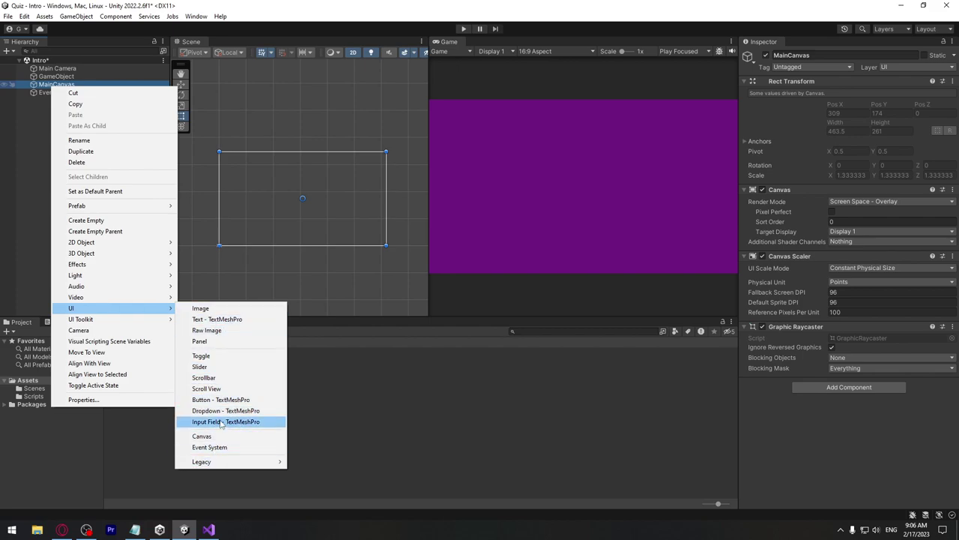
mouse_move(227, 466)
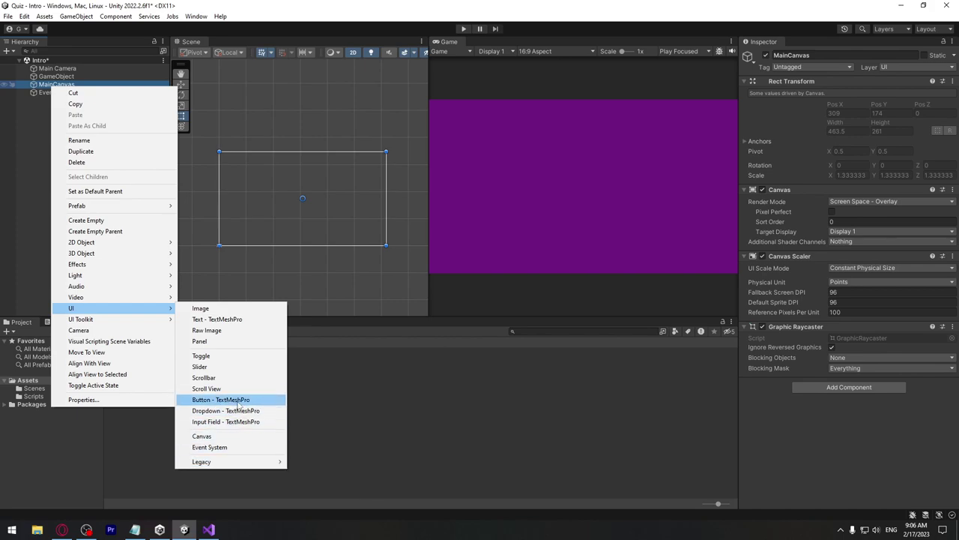
mouse_move(257, 468)
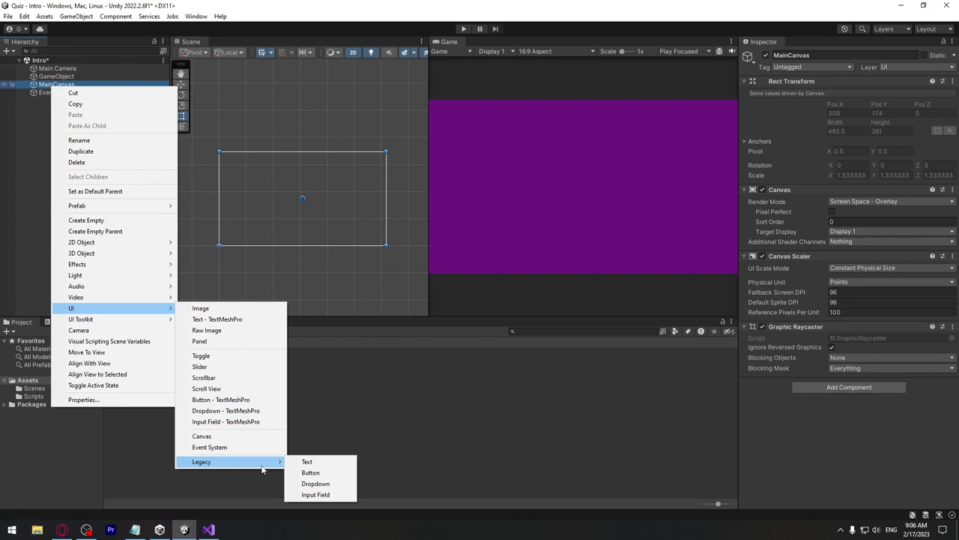
click(310, 472)
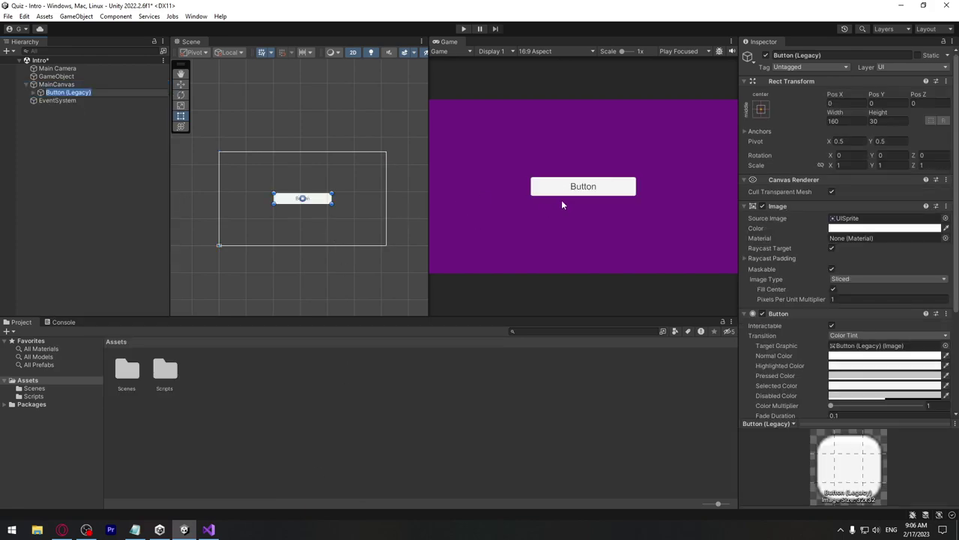
text(Start)
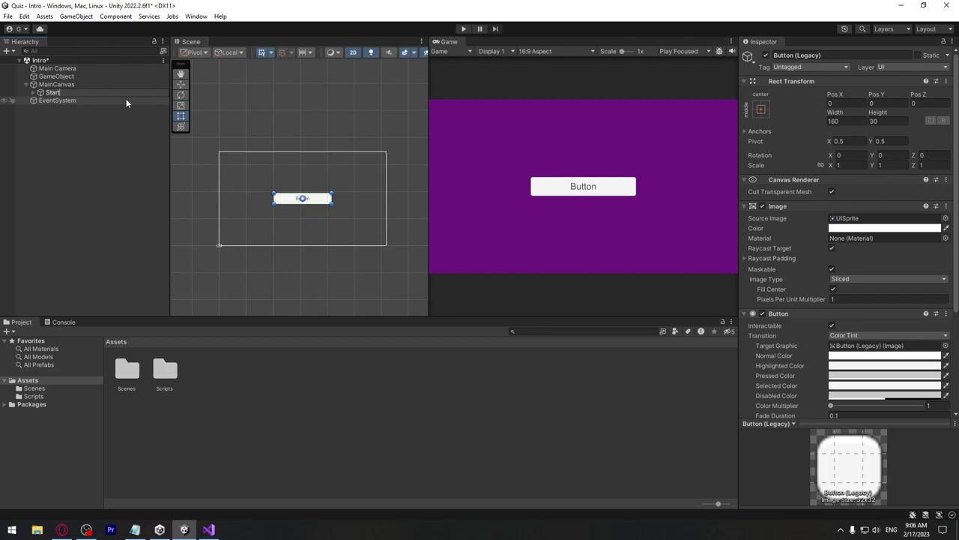
key(Return)
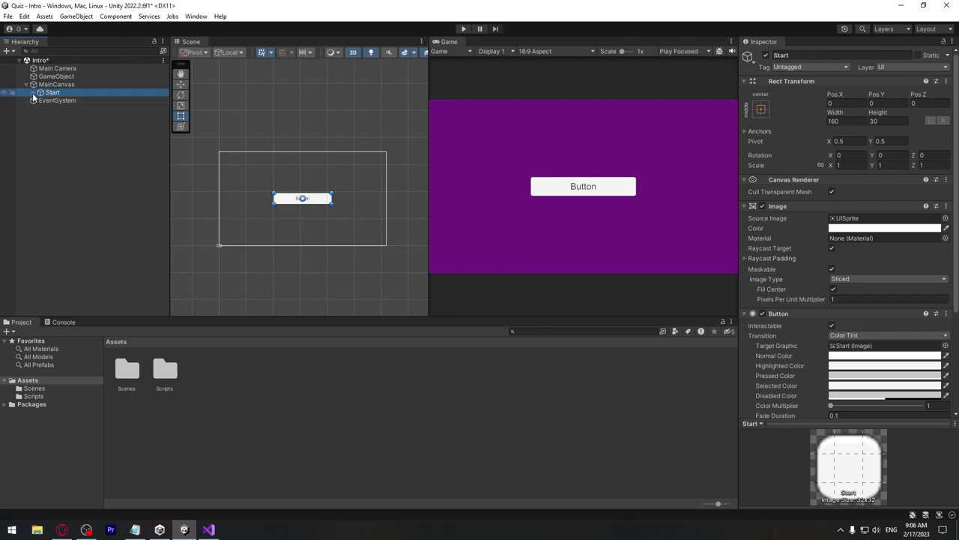
click(33, 93)
- Change the Text (Legacy) child's label from 'Button' to 'Start', undoing an accidental label move
click(75, 100)
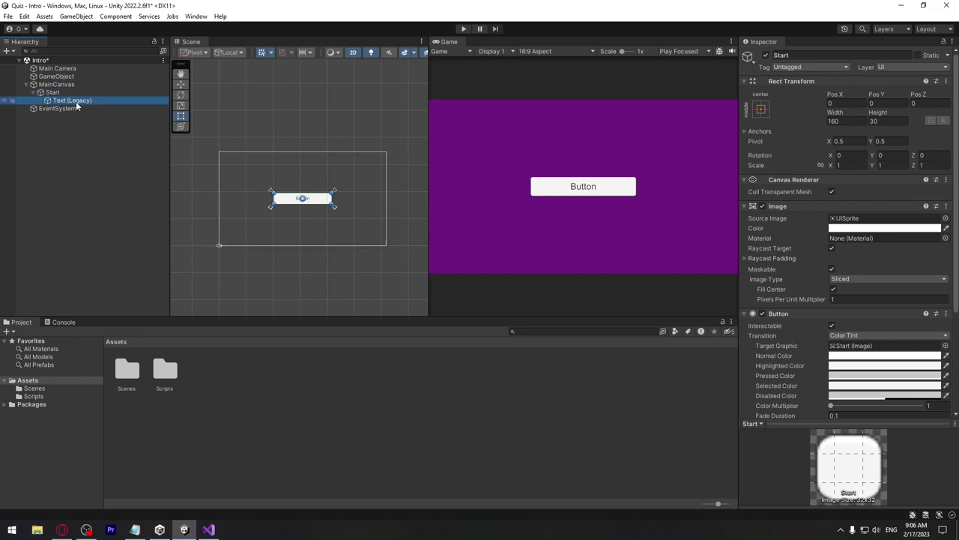
key(Tab)
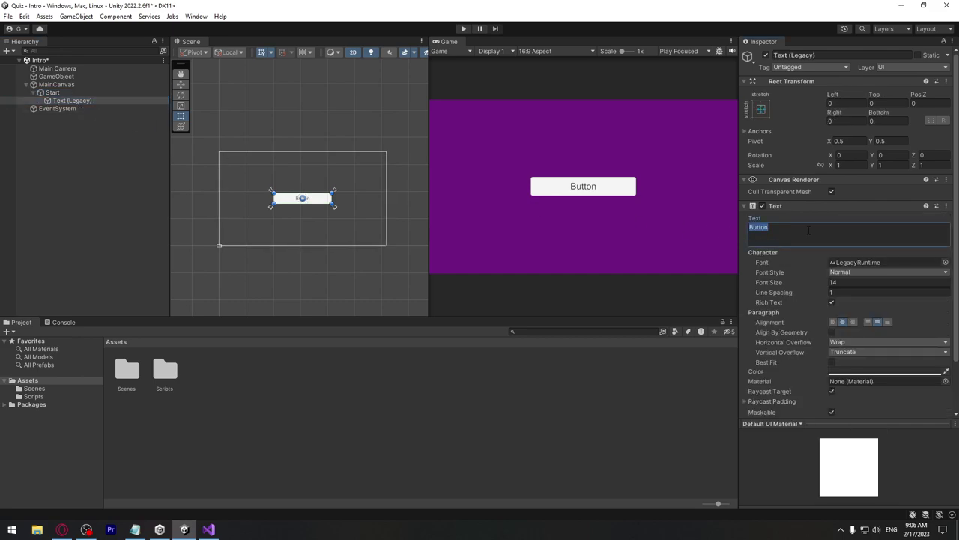
text(Start)
middle_drag(321, 213, 322, 197)
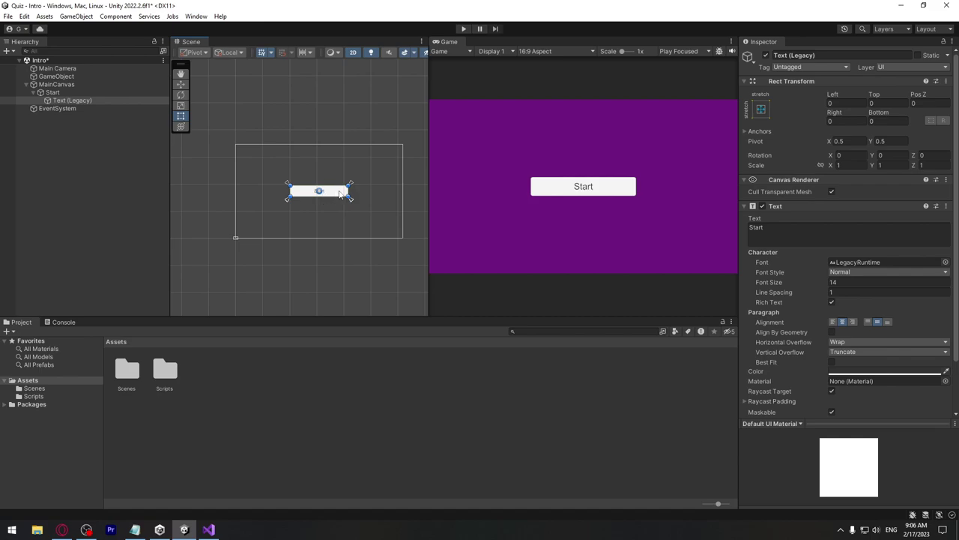
drag(341, 195, 370, 175)
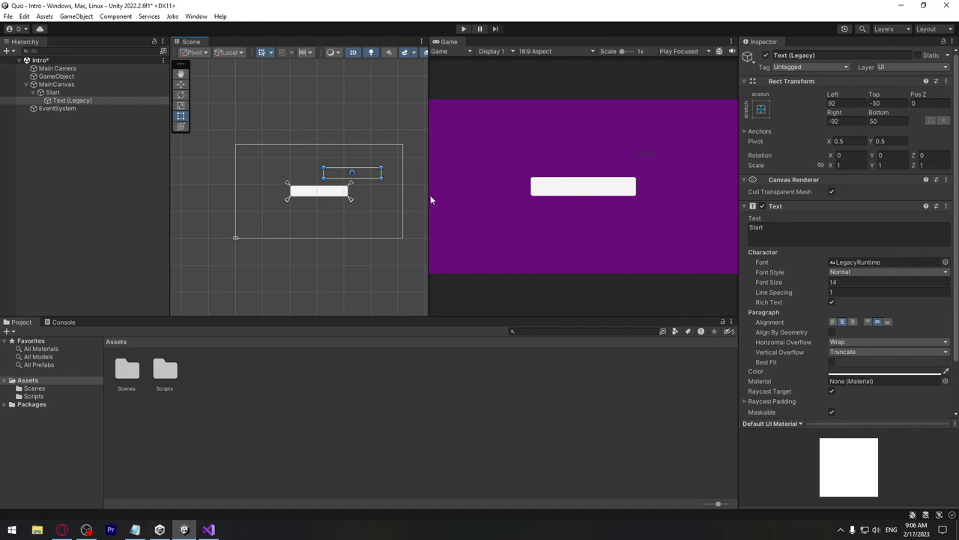
key(ctrl+z)
- Select the Start button and nudge it around the scene with the Move tool
click(35, 92)
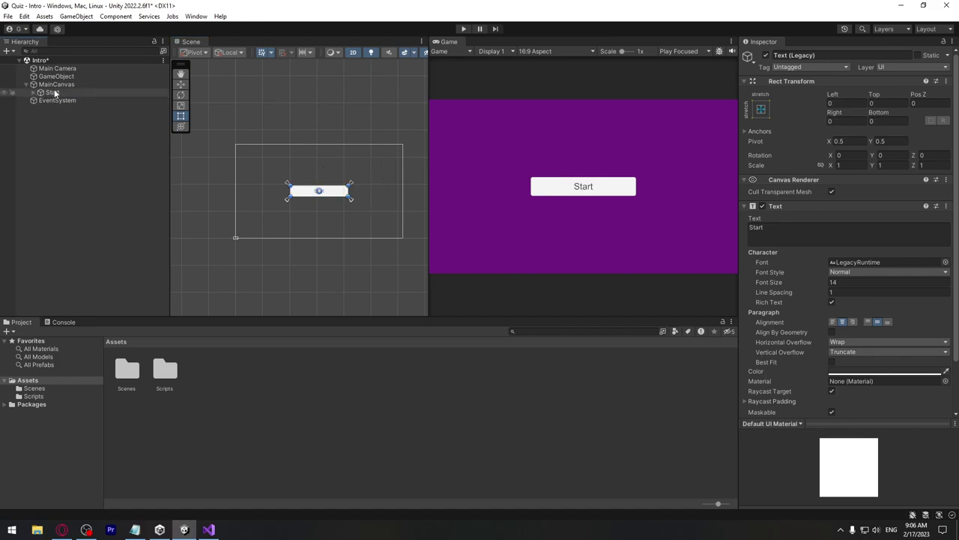
click(51, 92)
middle_drag(331, 219, 342, 223)
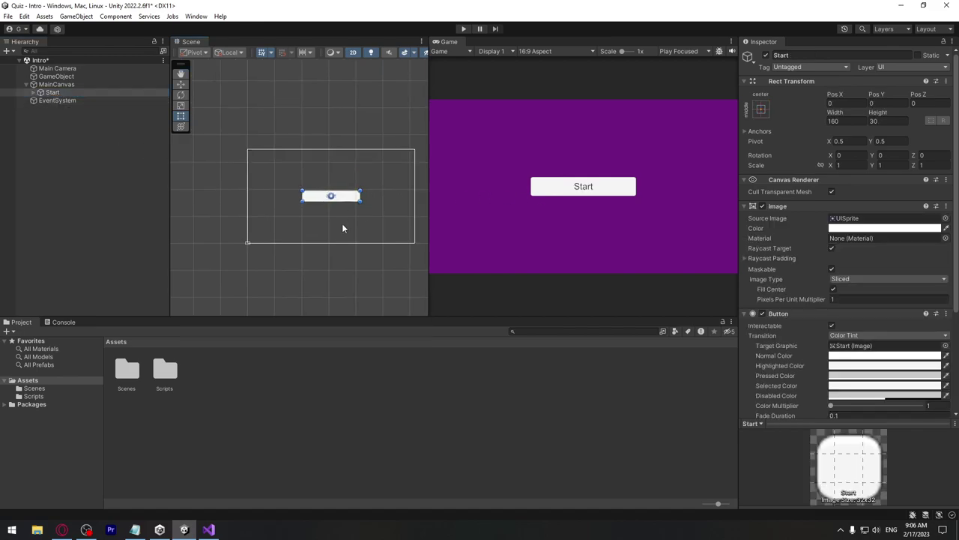
mouse_move(344, 197)
mouse_down()
mouse_move(358, 181)
mouse_move(348, 200)
mouse_up()
key(w)
mouse_move(332, 162)
mouse_down()
mouse_move(332, 126)
mouse_move(332, 159)
mouse_up()
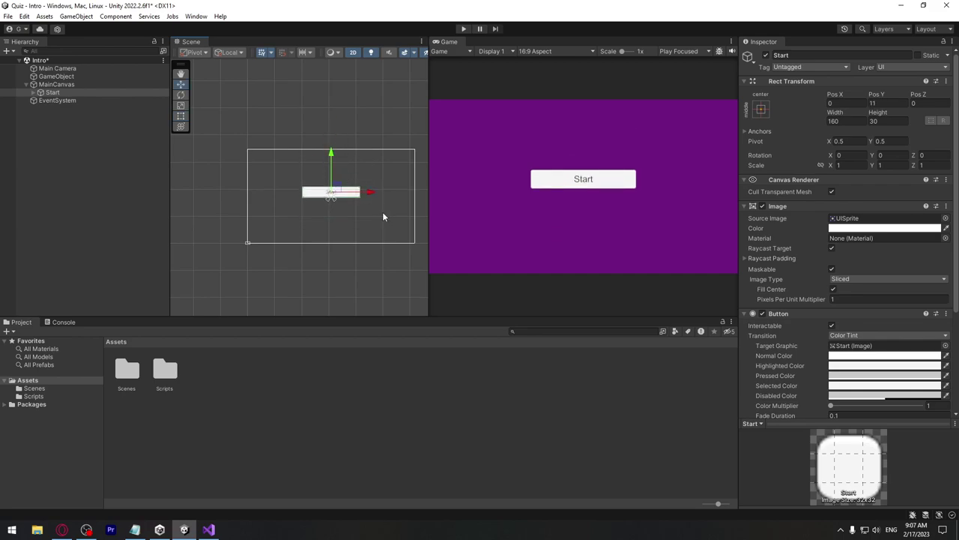
drag(380, 193, 382, 193)
- Try the Rotate, Scale and Rect tools on Start, undoing the test stretch and resize
key(e)
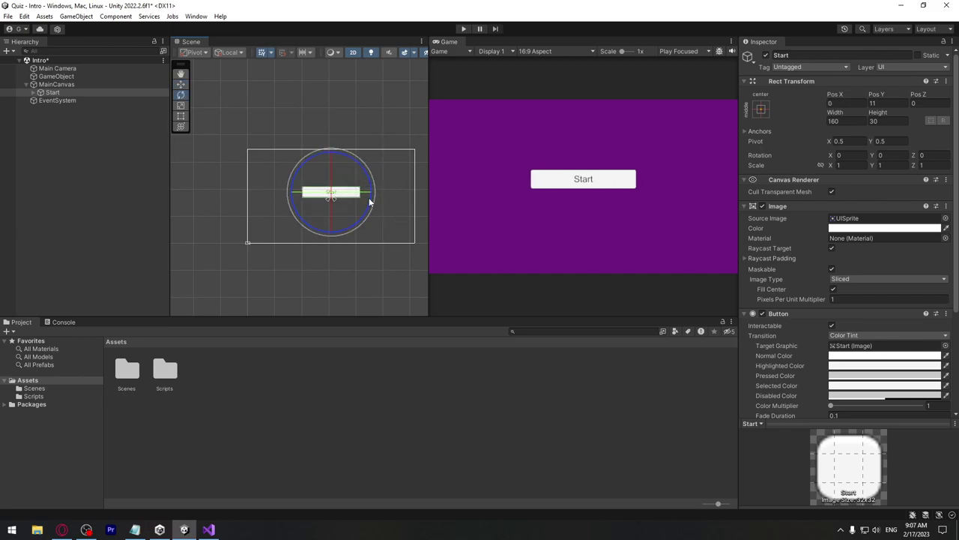
key(r)
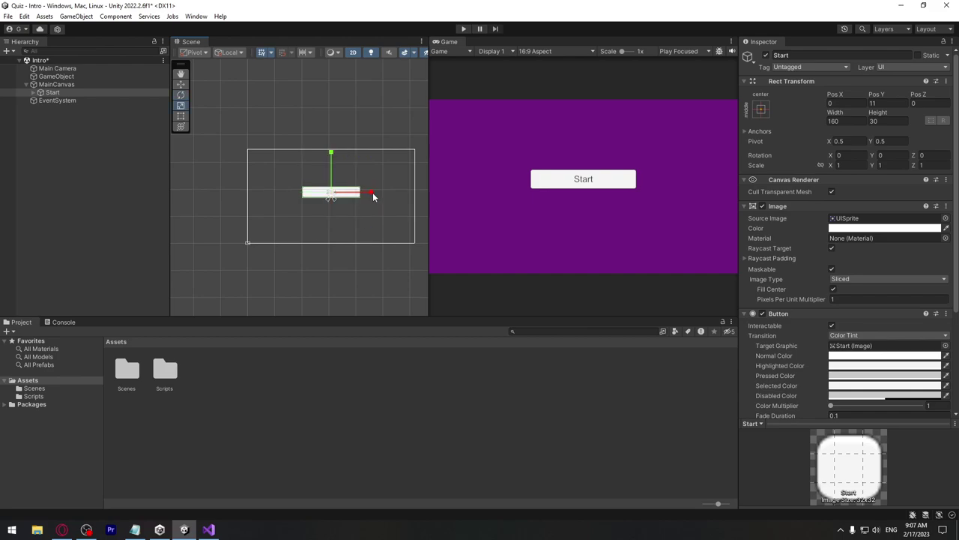
drag(374, 197, 450, 193)
key(ctrl+z)
key(t)
drag(360, 199, 405, 222)
key(ctrl+z)
- Move the Start button right and down to Pos X 143, Pos Y -58
key(w)
drag(369, 193, 420, 192)
mouse_move(386, 156)
mouse_down()
mouse_move(383, 193)
mouse_move(382, 178)
mouse_up()
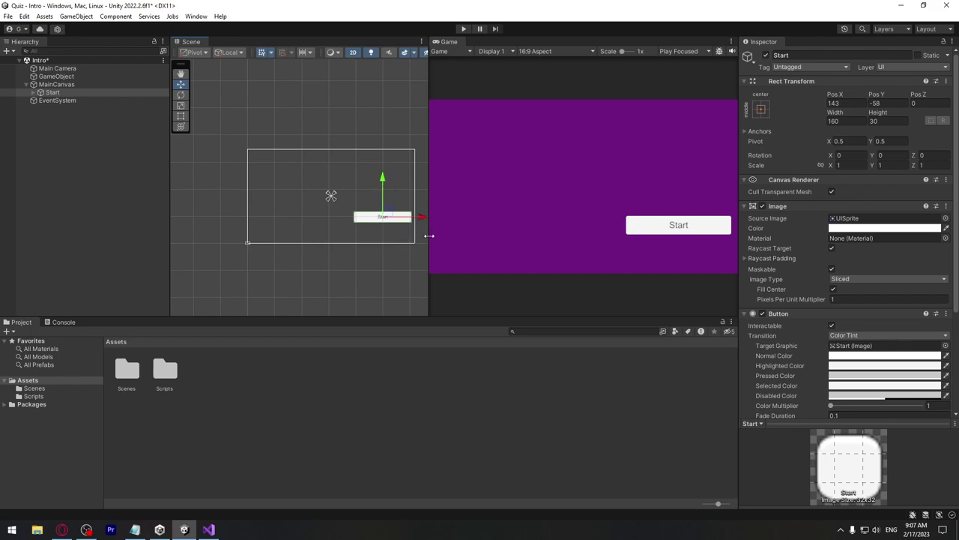
- Play-test the scene, press the Start button in the Game view, then exit Play mode
click(466, 30)
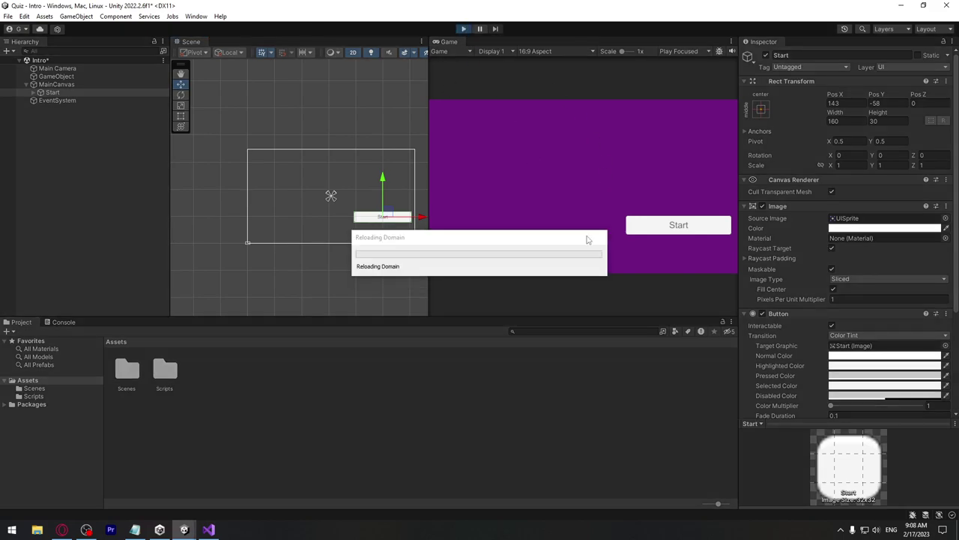
click(663, 228)
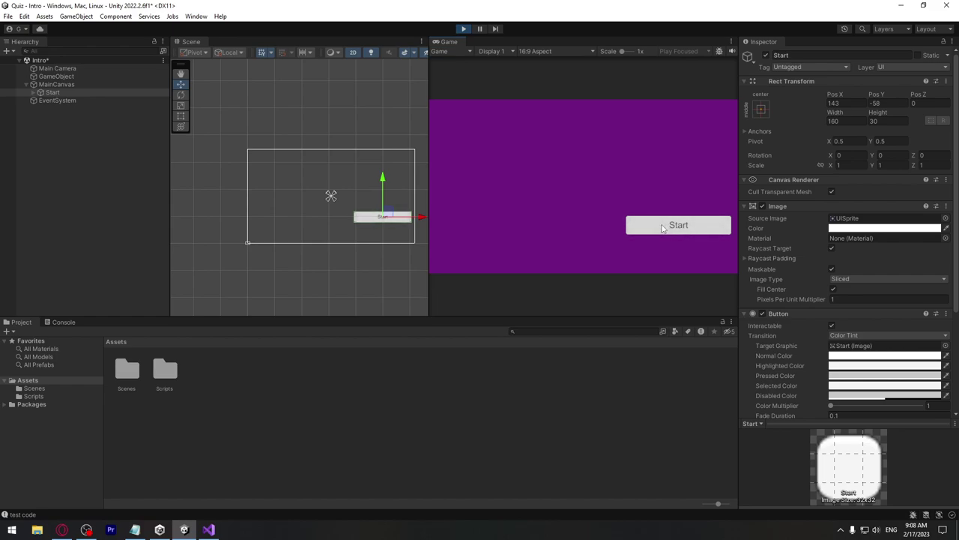
click(464, 29)
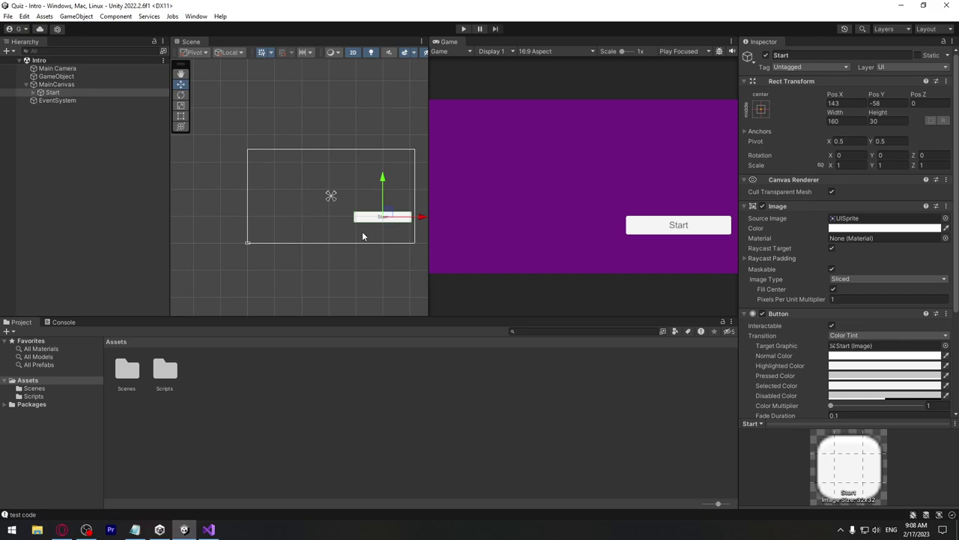
click(208, 529)
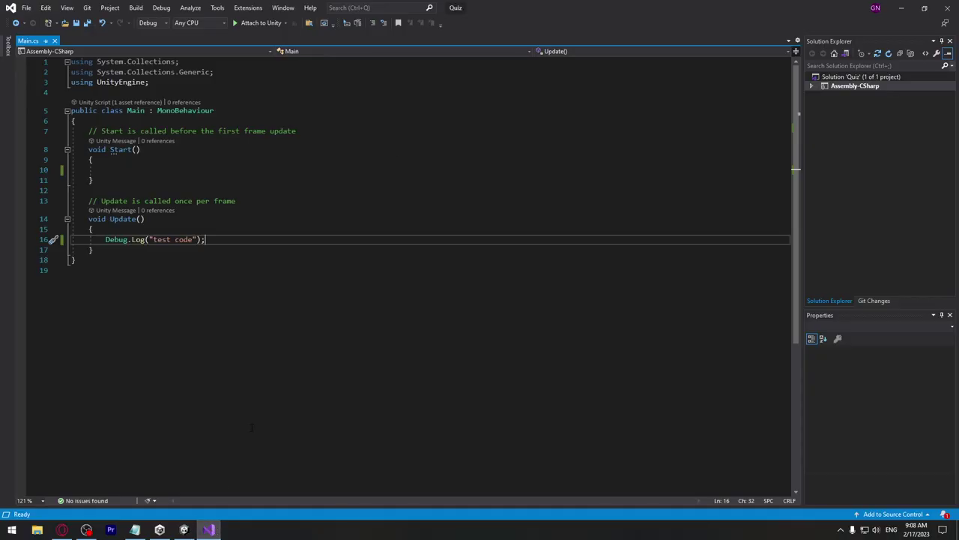
click(905, 8)
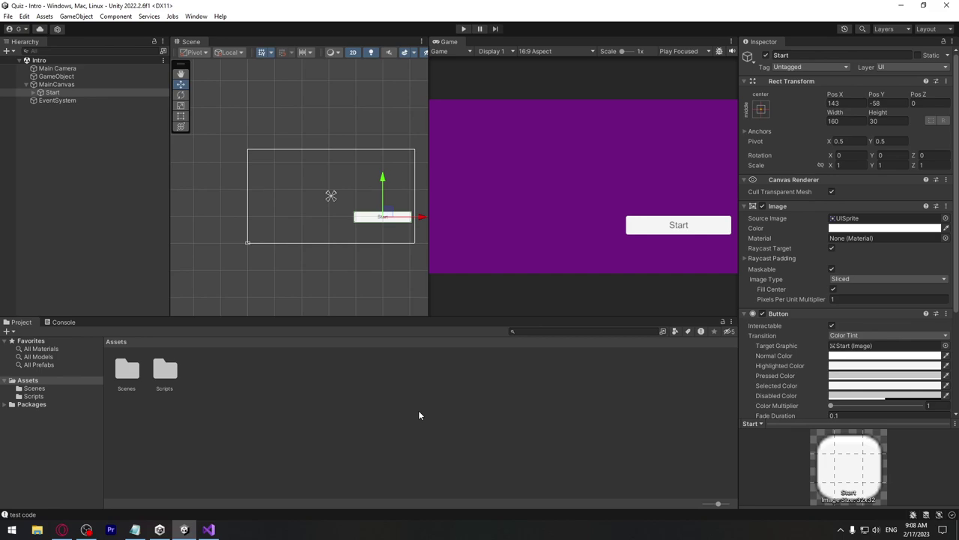